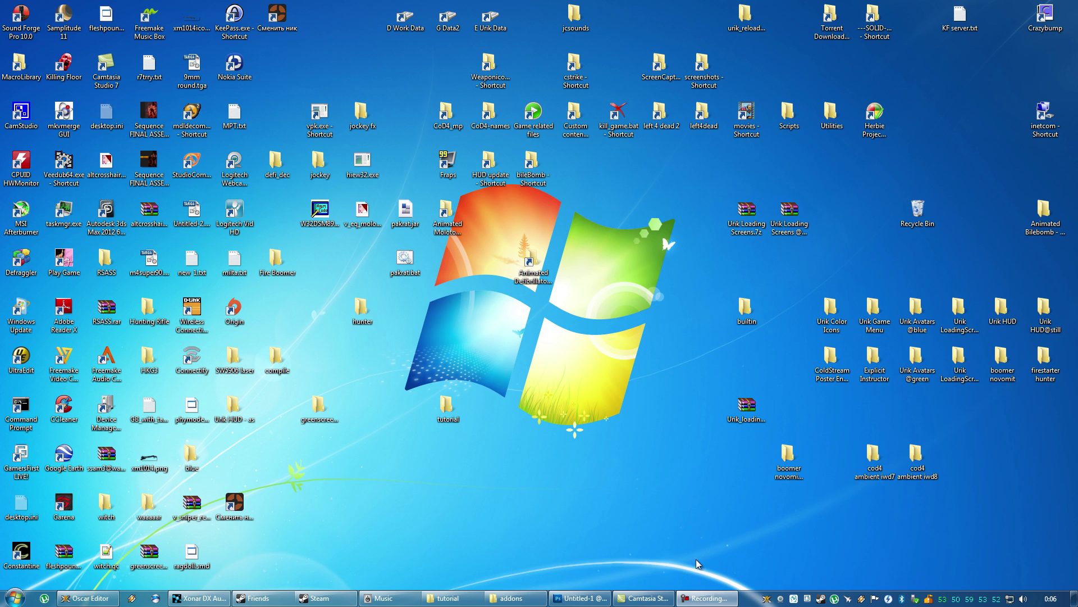
Step: Launch Left 4 Dead 2 from Steam, view the installed add-ons list, then close the game
{"action": "right_click", "coordinate": [821, 598]}
{"action": "left_click", "coordinate": [845, 427]}
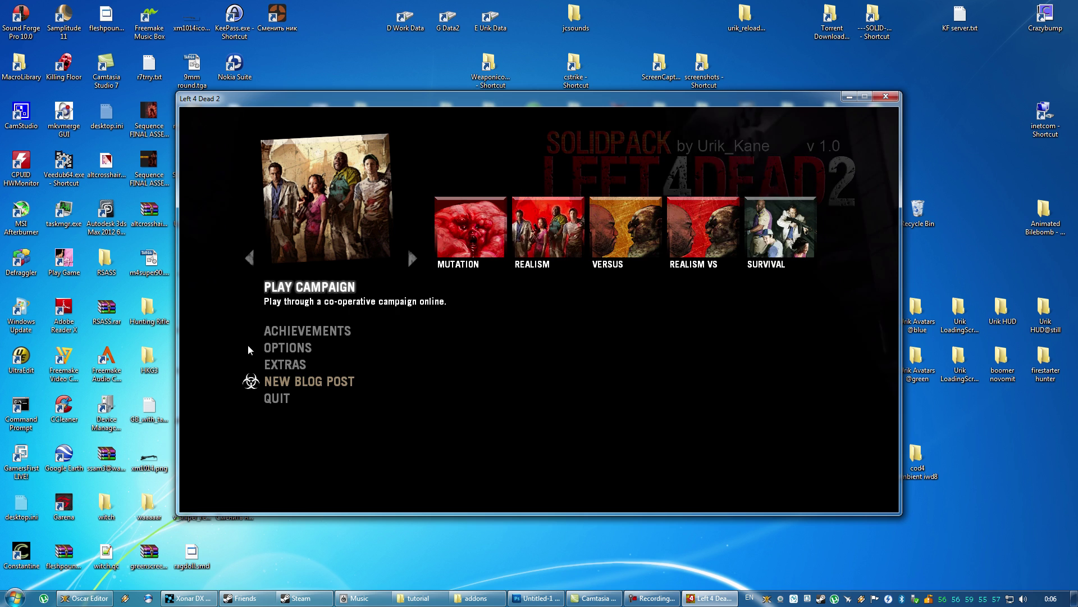
{"action": "mouse_move", "coordinate": [312, 362]}
{"action": "left_click", "coordinate": [433, 387]}
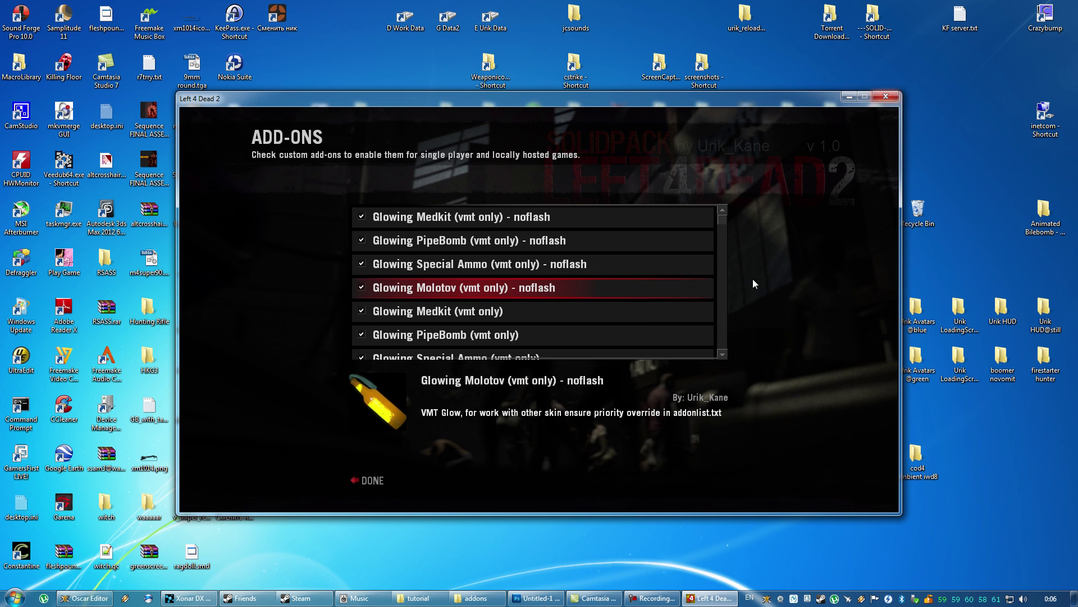
{"action": "left_click", "coordinate": [885, 96]}
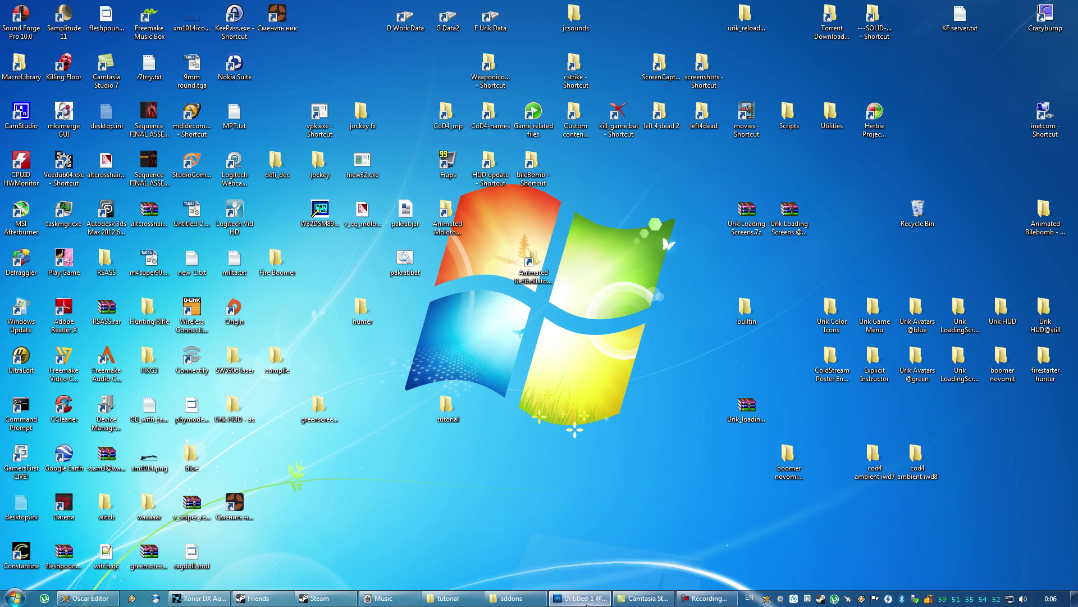
Step: In Photoshop, confirm the canvas is 128 × 128 pixels and restore the Paste history state
{"action": "left_click", "coordinate": [581, 597]}
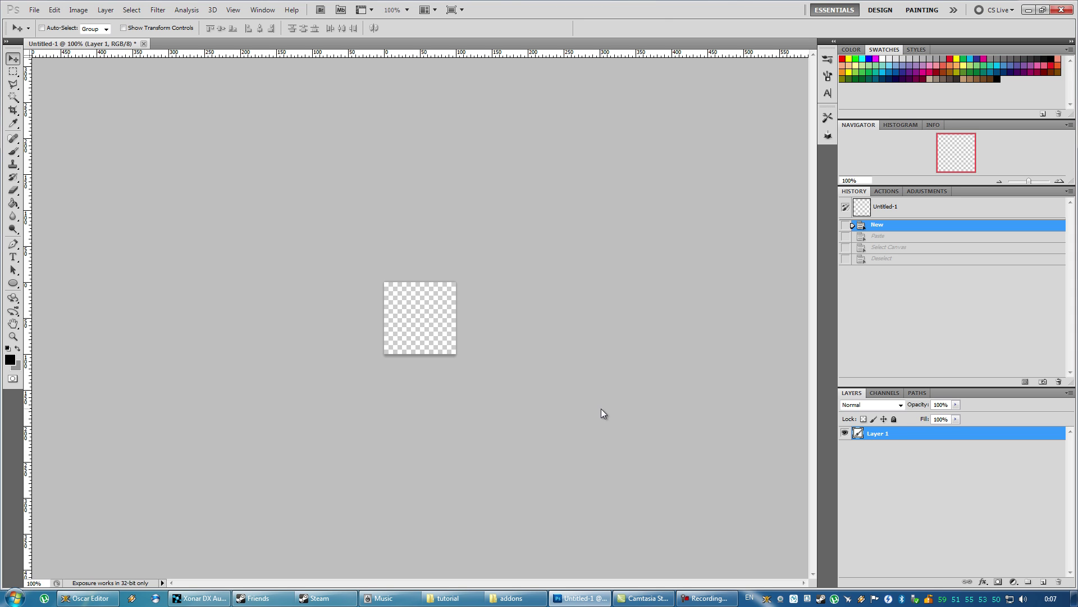
{"action": "key", "text": "ctrl+alt+i"}
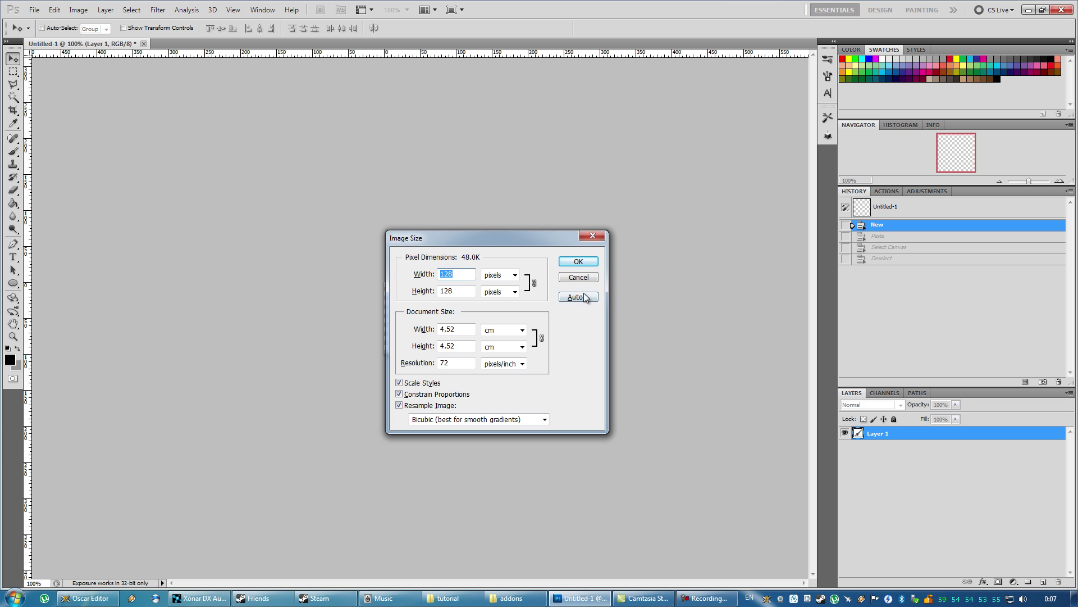
{"action": "left_click", "coordinate": [582, 278]}
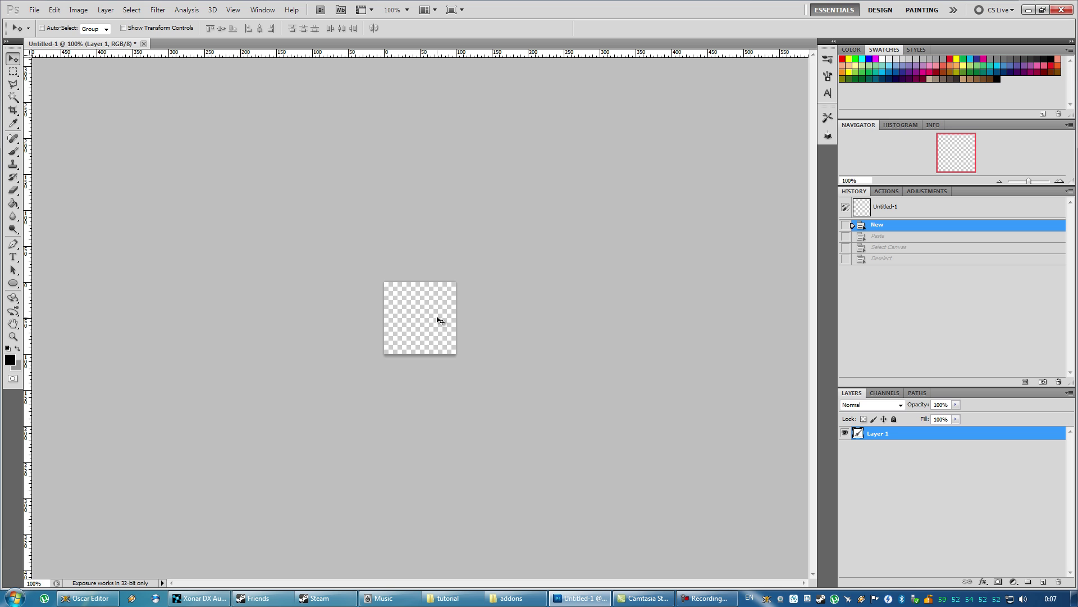
{"action": "key", "text": "ctrl+alt+i"}
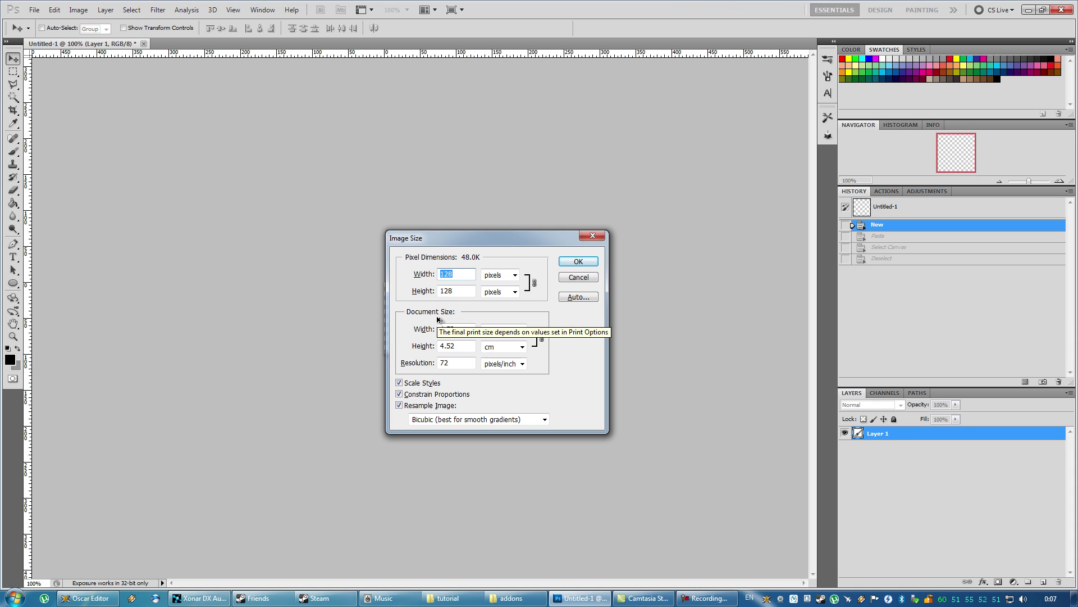
{"action": "left_click", "coordinate": [579, 277]}
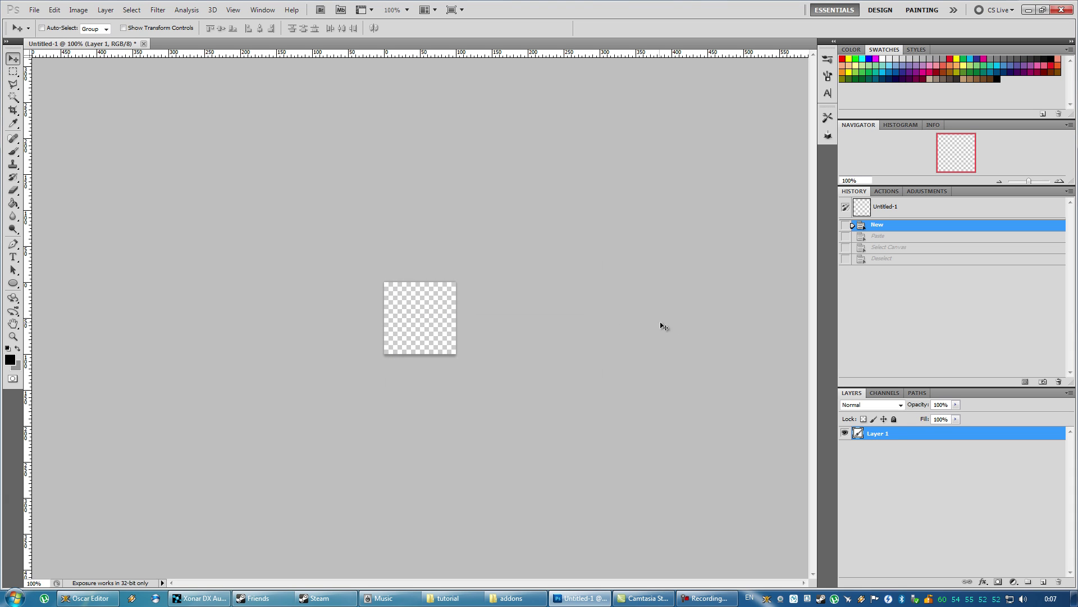
{"action": "left_click", "coordinate": [881, 240]}
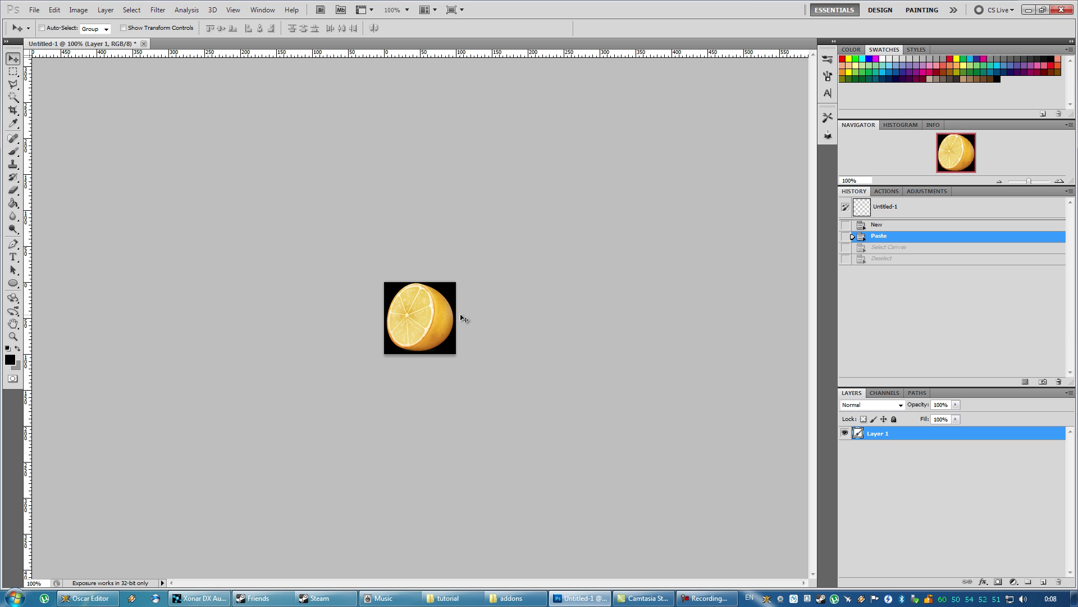
Step: Save the lemon image as PNG Untitled-1.png, replacing the existing file with default PNG options
{"action": "key", "text": "ctrl+s"}
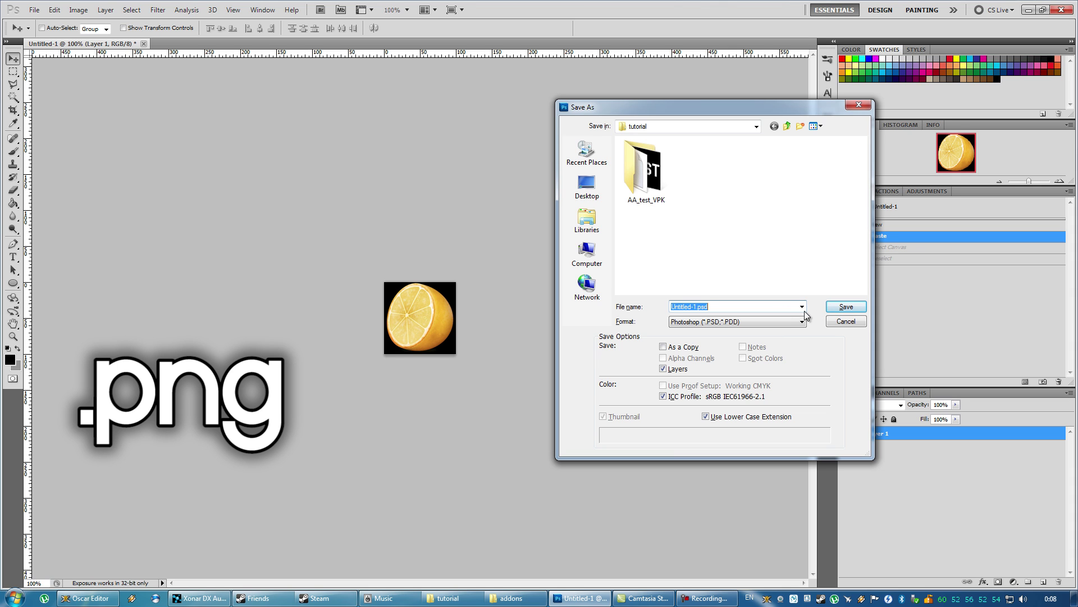
{"action": "left_click", "coordinate": [787, 321]}
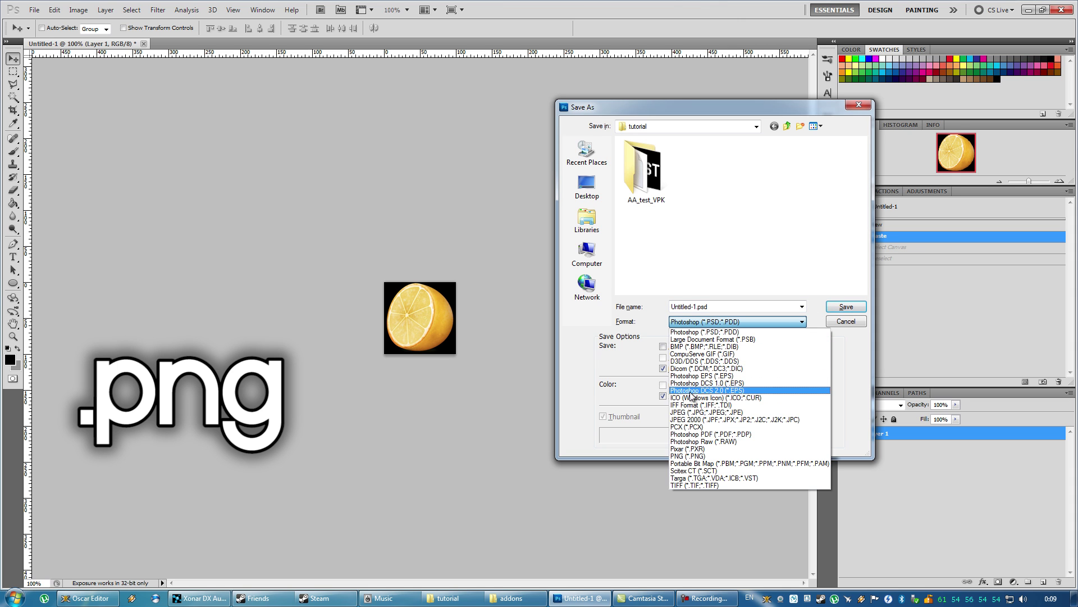
{"action": "left_click", "coordinate": [692, 455]}
{"action": "left_click", "coordinate": [841, 306]}
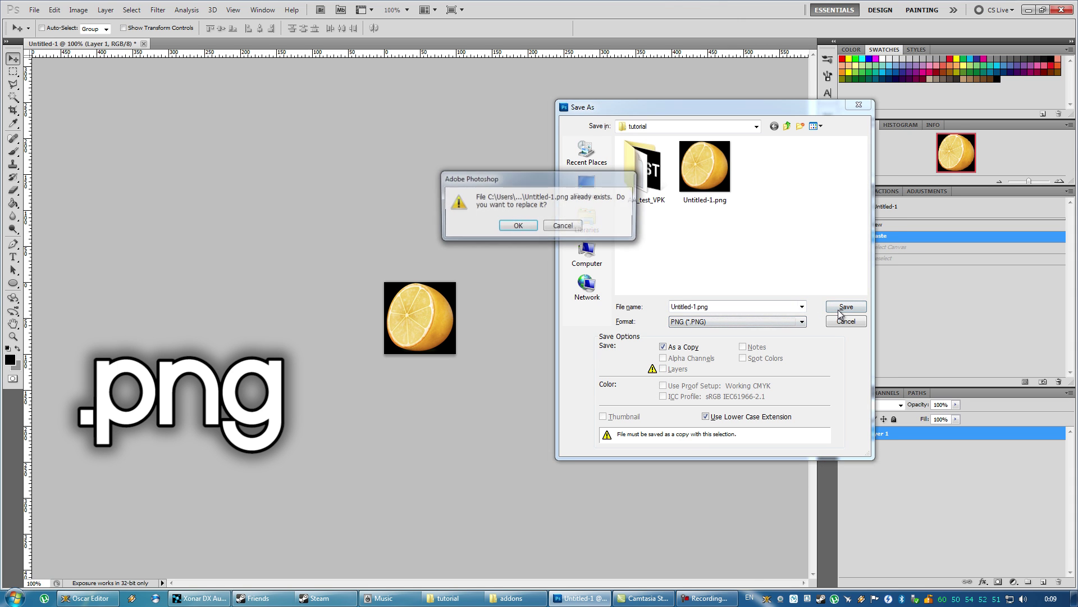
{"action": "left_click", "coordinate": [529, 231]}
{"action": "left_click", "coordinate": [570, 201]}
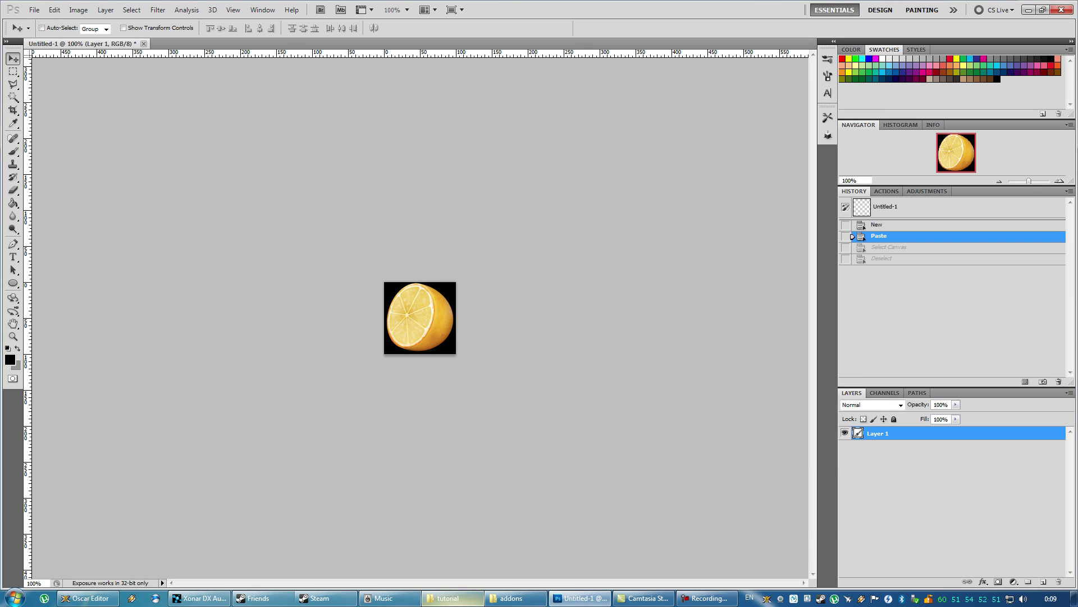
Step: For Untitled-1.png, choose Open with > Choose default program and browse for an unlisted program
{"action": "left_click", "coordinate": [448, 598]}
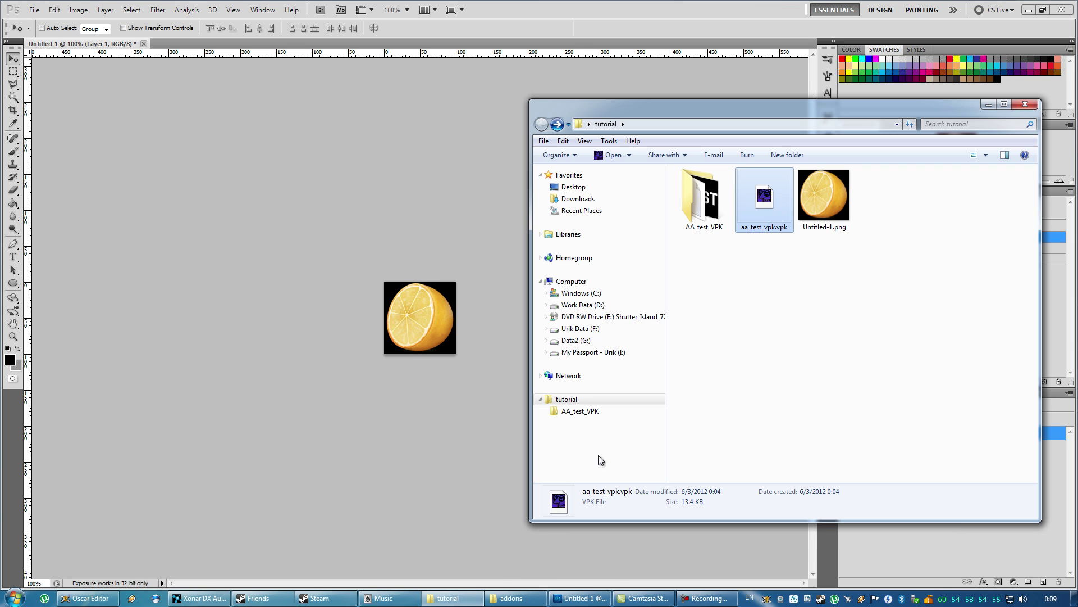
{"action": "right_click", "coordinate": [770, 193]}
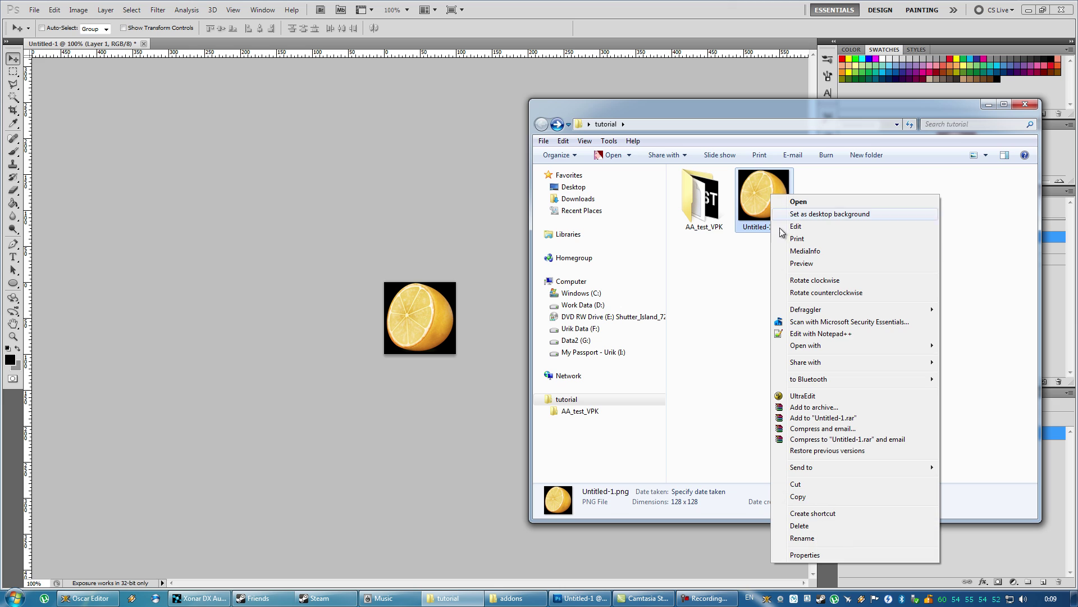
{"action": "mouse_move", "coordinate": [899, 346]}
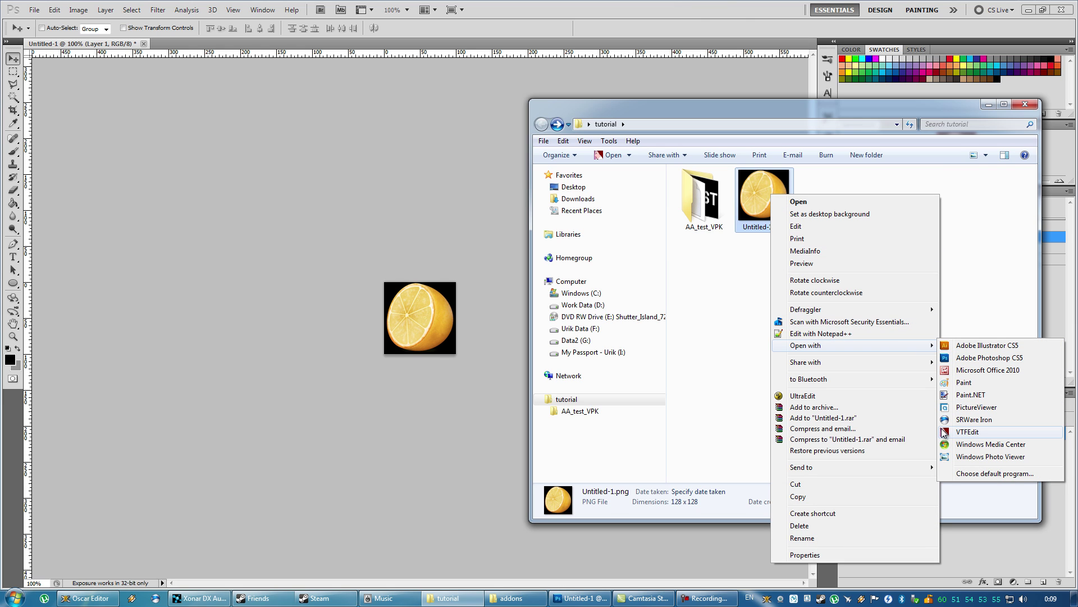
{"action": "left_click", "coordinate": [977, 473]}
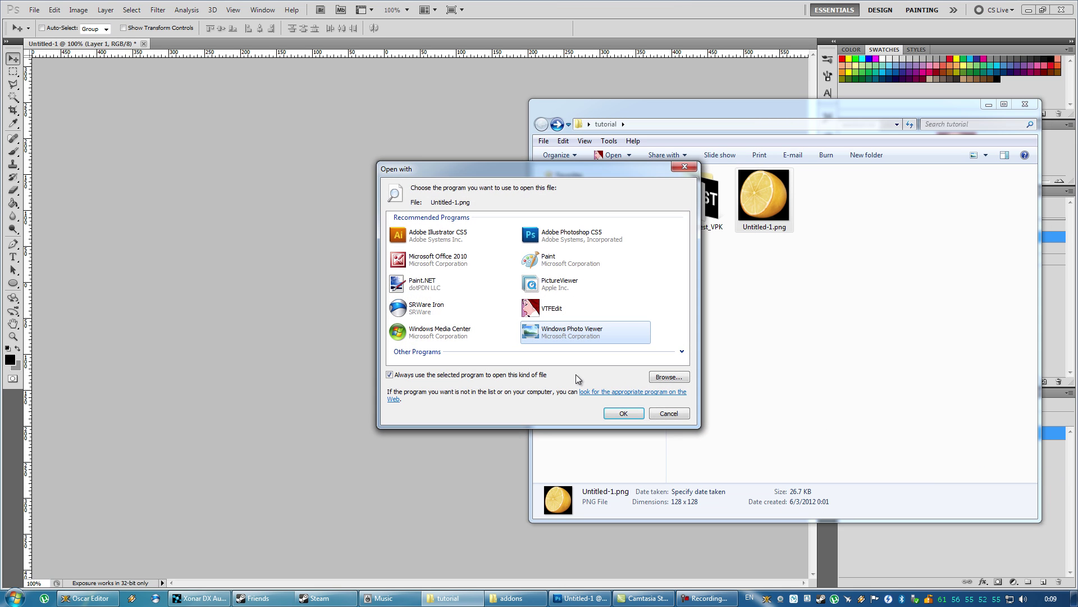
{"action": "left_click", "coordinate": [670, 376]}
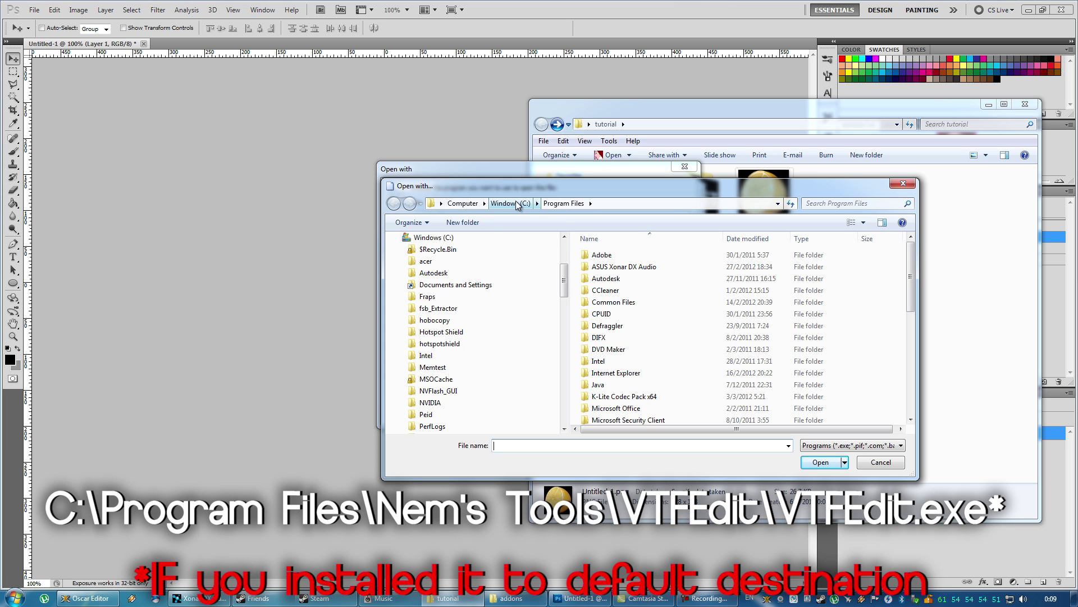
Step: Pick VTFEdit.exe from Nem's Tools\VTFEdit as the program to open the PNG
{"action": "scroll", "coordinate": [613, 322], "scroll_direction": "down", "scroll_amount": 2}
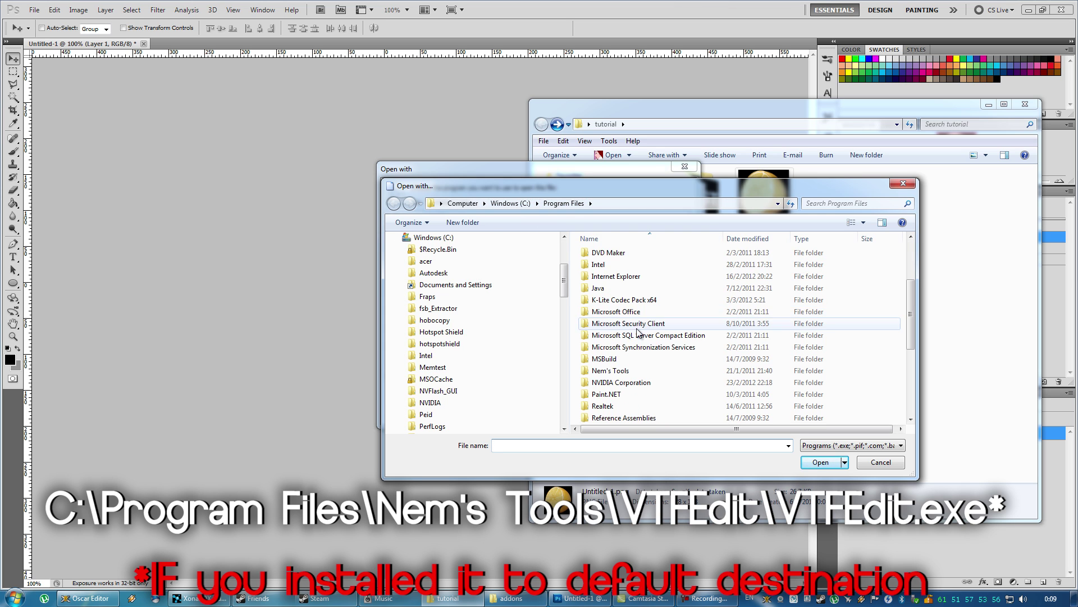
{"action": "scroll", "coordinate": [613, 324], "scroll_direction": "down", "scroll_amount": 3}
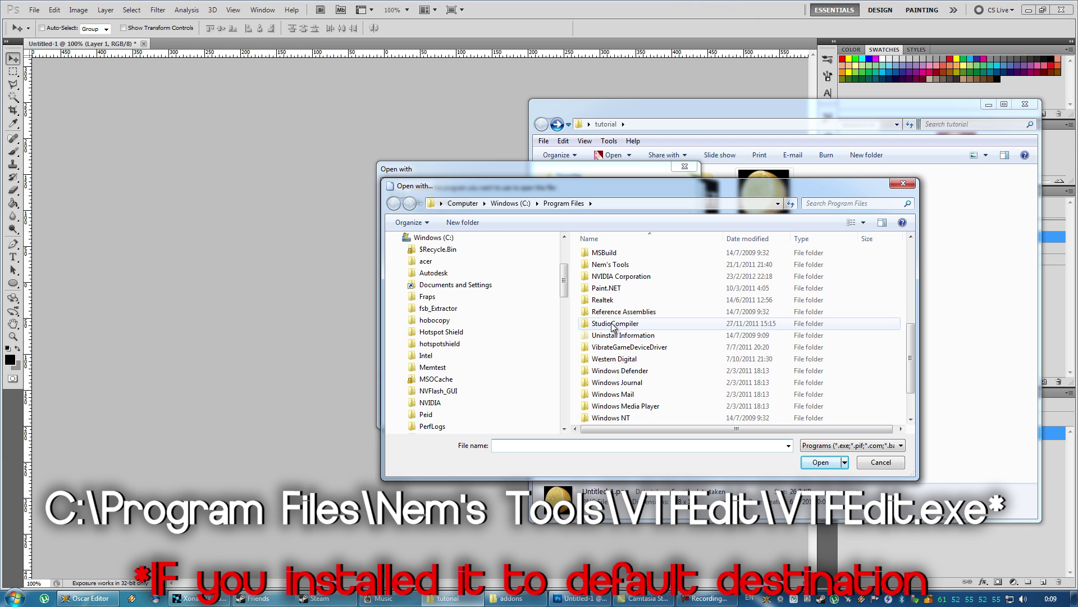
{"action": "scroll", "coordinate": [613, 327], "scroll_direction": "up", "scroll_amount": 3}
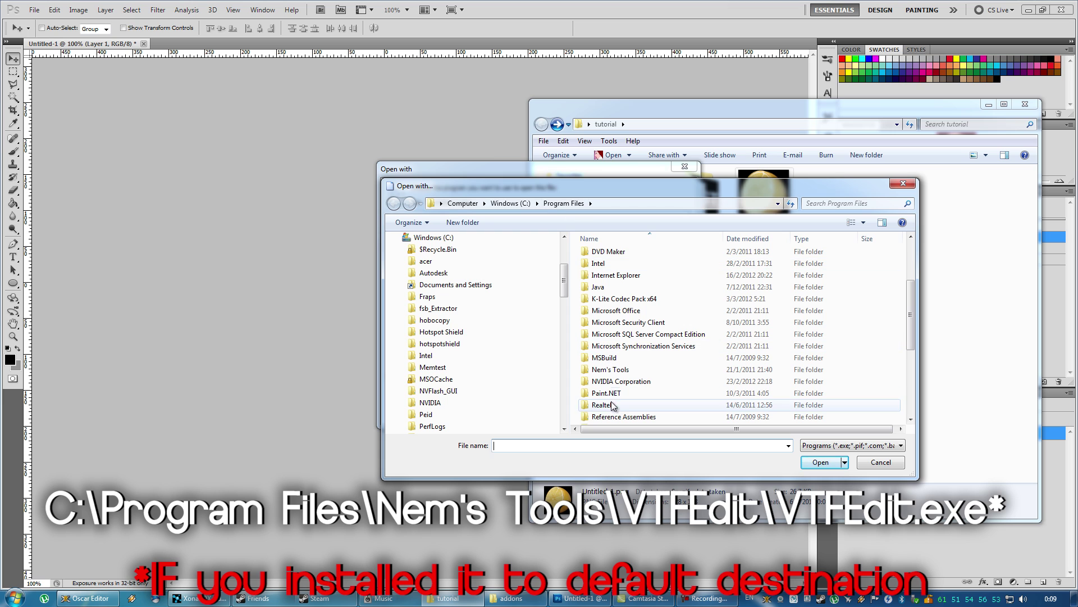
{"action": "double_click", "coordinate": [610, 371]}
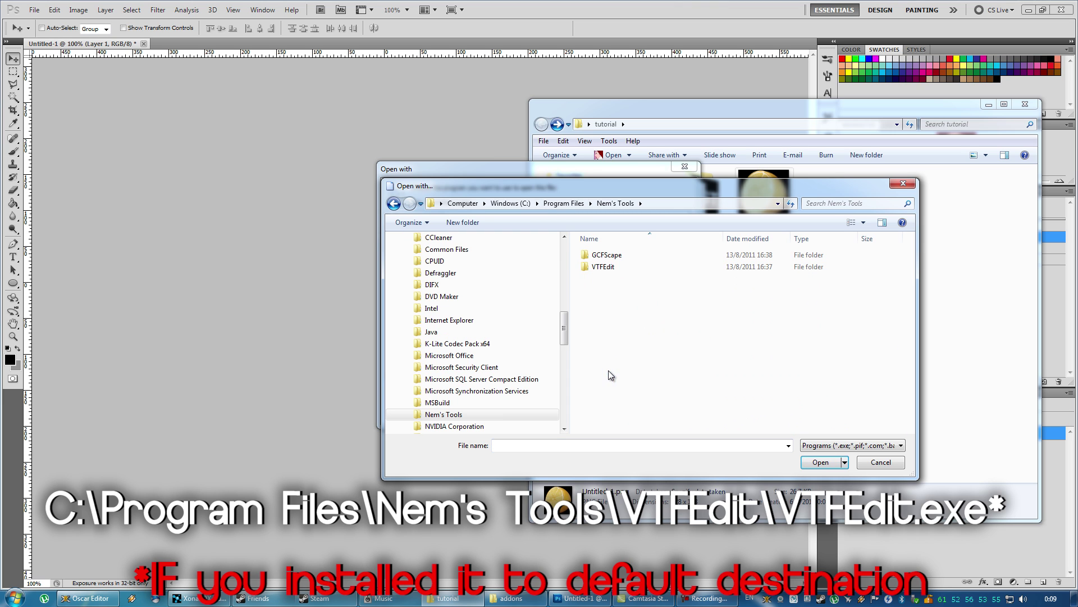
{"action": "double_click", "coordinate": [593, 265]}
{"action": "double_click", "coordinate": [601, 268]}
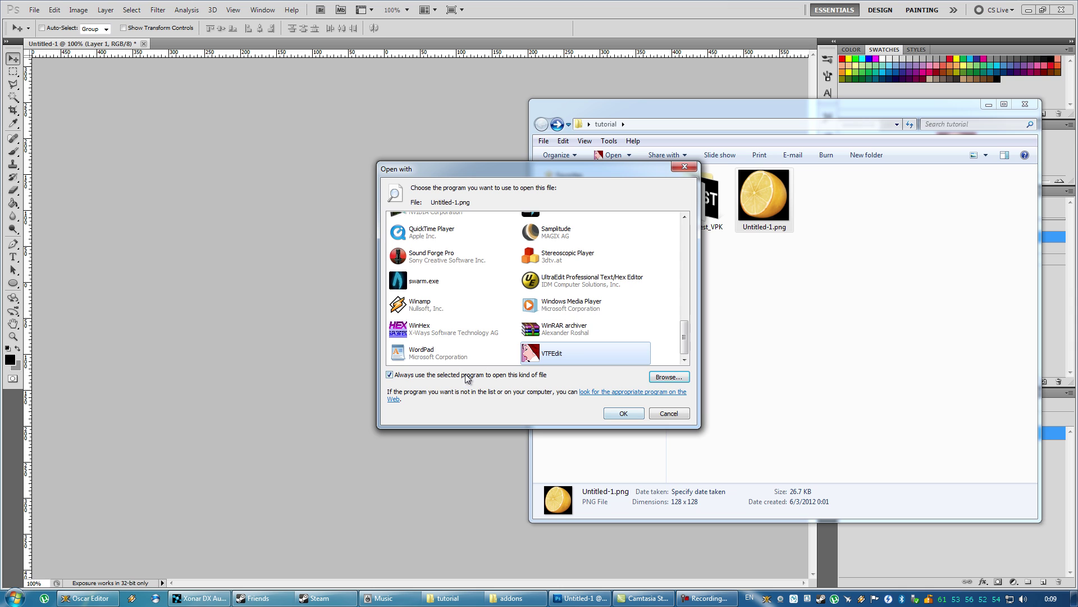
{"action": "key", "text": "Tab"}
Step: Open the PNG in VTFEdit without making it the default PNG program, then view the VTF Options tabs
{"action": "left_click", "coordinate": [500, 373]}
{"action": "left_click", "coordinate": [616, 412]}
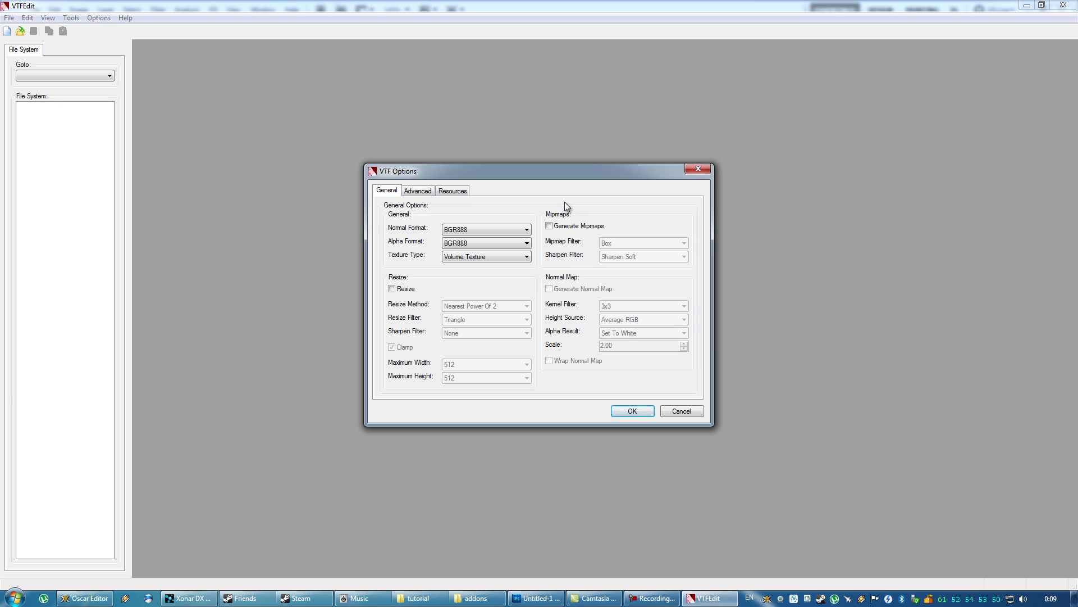
{"action": "left_click", "coordinate": [453, 190]}
{"action": "left_click", "coordinate": [415, 192]}
{"action": "left_click", "coordinate": [387, 191]}
Step: Compare the Resources and Advanced tabs repeatedly, ending back on the General tab
{"action": "left_click", "coordinate": [444, 192]}
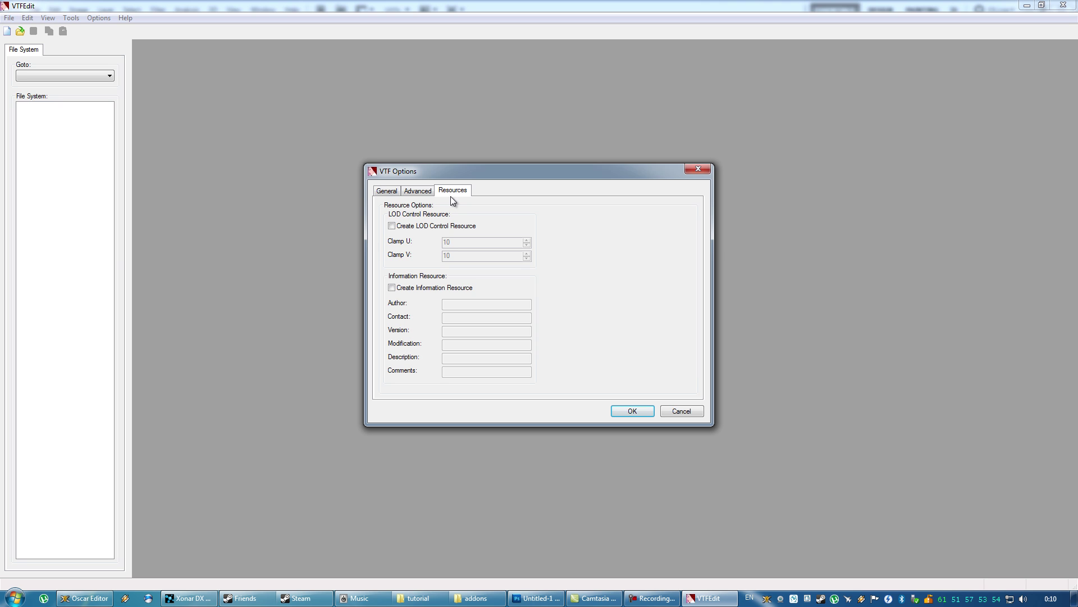
{"action": "left_click", "coordinate": [421, 192]}
{"action": "left_click", "coordinate": [439, 193]}
{"action": "left_click", "coordinate": [387, 191]}
{"action": "left_click", "coordinate": [418, 191]}
{"action": "left_click", "coordinate": [442, 192]}
{"action": "left_click", "coordinate": [431, 191]}
{"action": "left_click", "coordinate": [445, 192]}
{"action": "left_click", "coordinate": [420, 192]}
{"action": "left_click", "coordinate": [440, 192]}
{"action": "left_click", "coordinate": [419, 193]}
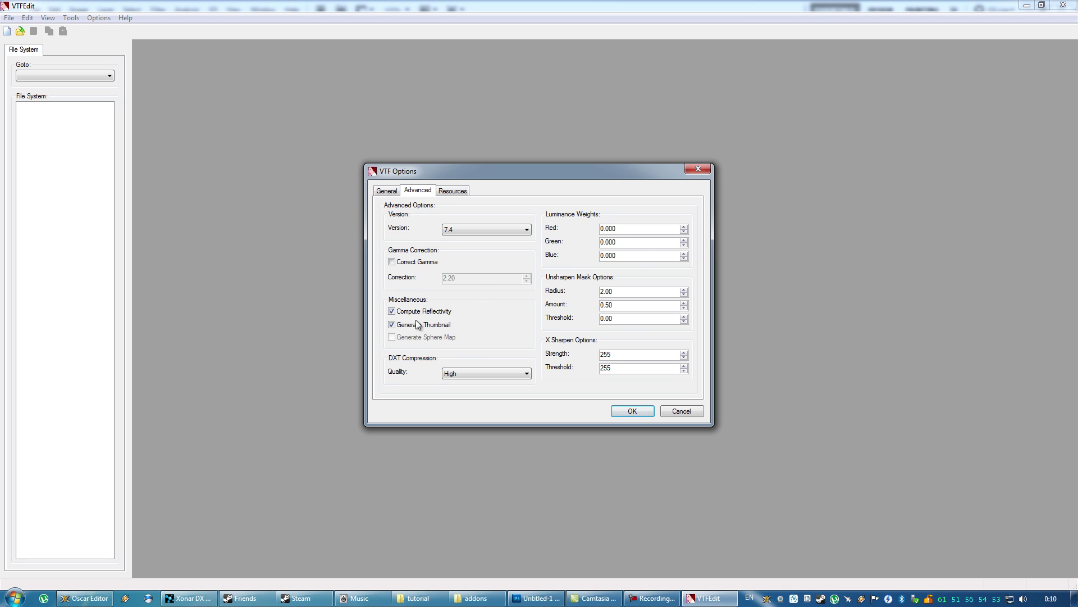
{"action": "left_click", "coordinate": [452, 191]}
{"action": "left_click", "coordinate": [418, 191]}
{"action": "left_click", "coordinate": [387, 191]}
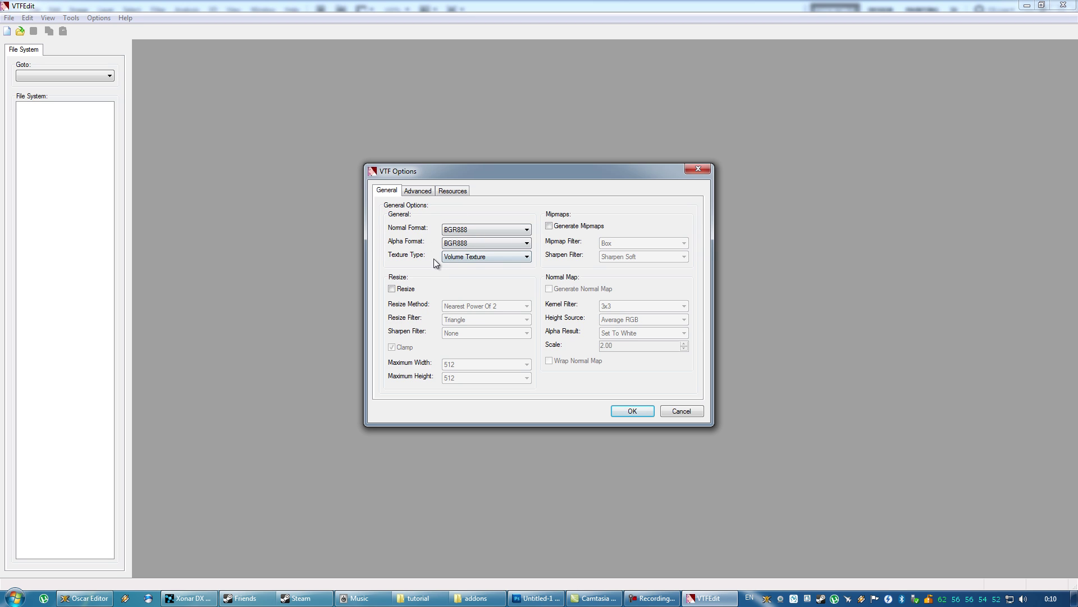
Step: Try Animated Texture and Environment Map, then settle the texture type on Volume Texture
{"action": "left_click", "coordinate": [469, 258]}
{"action": "left_click", "coordinate": [467, 259]}
{"action": "left_click", "coordinate": [475, 258]}
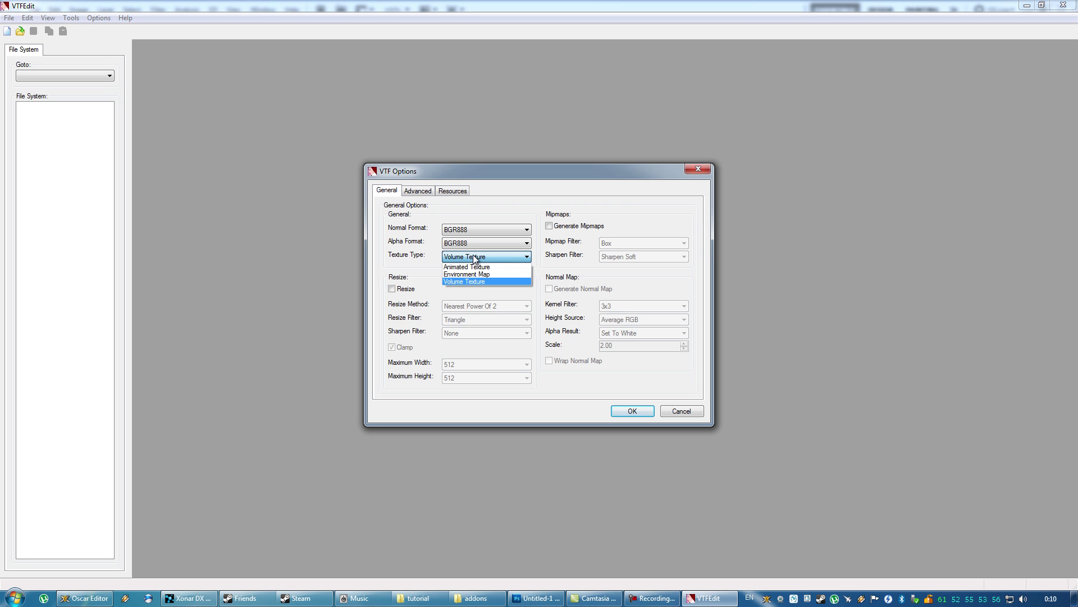
{"action": "left_click", "coordinate": [474, 266]}
{"action": "left_click", "coordinate": [475, 260]}
{"action": "left_click", "coordinate": [477, 275]}
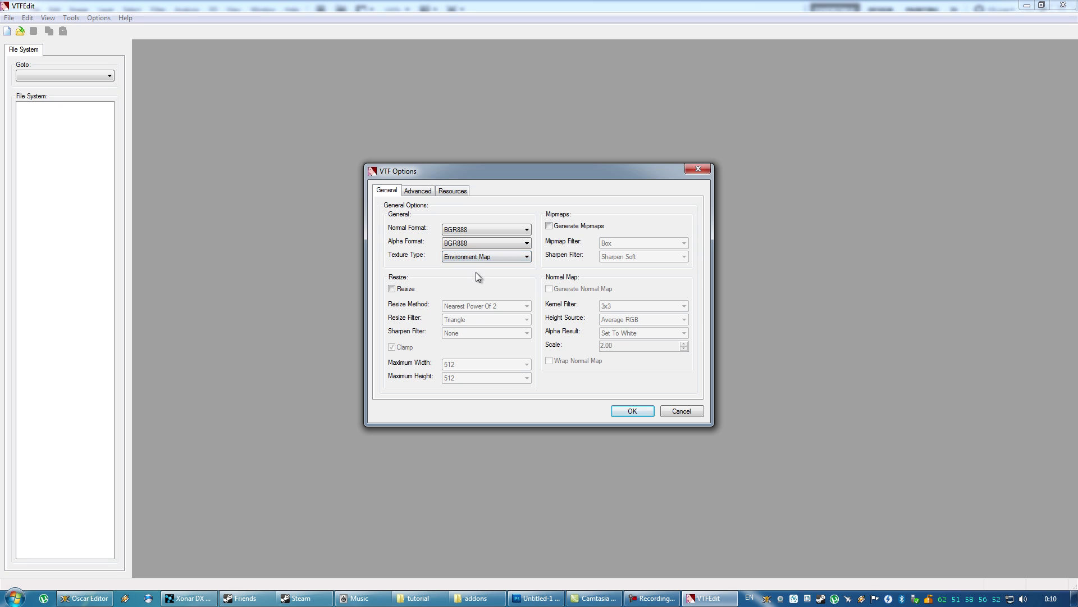
{"action": "left_click", "coordinate": [480, 257]}
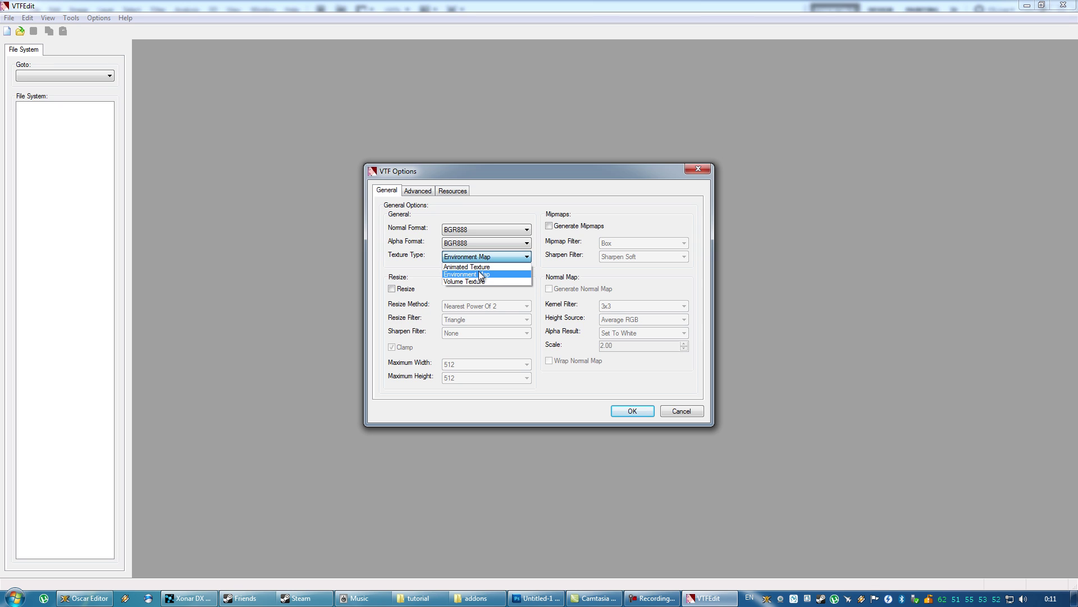
{"action": "left_click", "coordinate": [481, 281]}
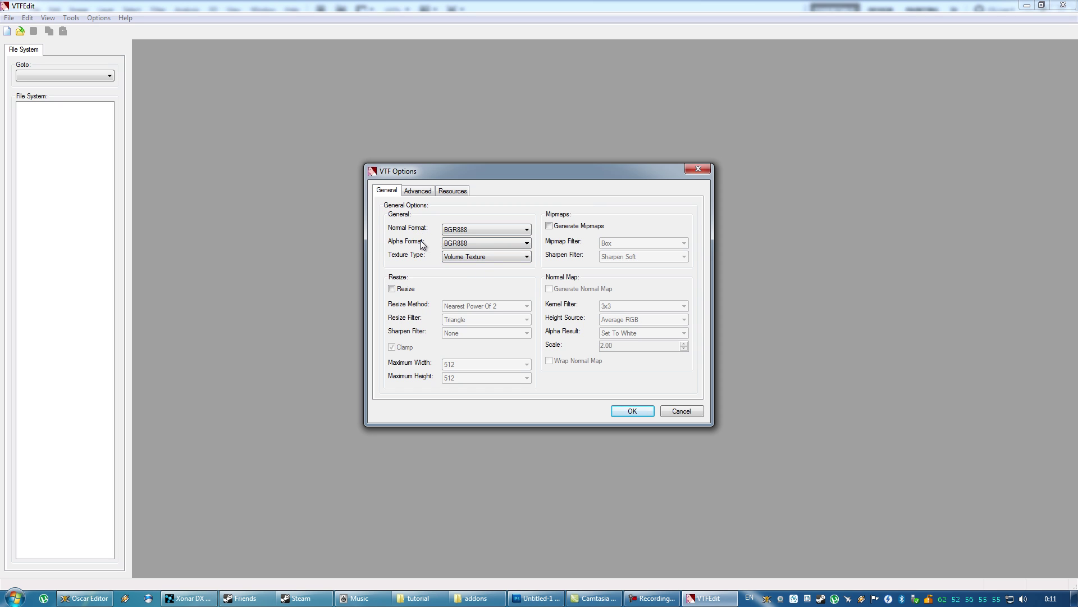
Step: Keep BGR888 for normal and alpha formats, turn resizing off, and confirm the import
{"action": "left_click", "coordinate": [457, 235]}
{"action": "left_click", "coordinate": [458, 235]}
{"action": "left_click", "coordinate": [457, 244]}
{"action": "left_click", "coordinate": [448, 248]}
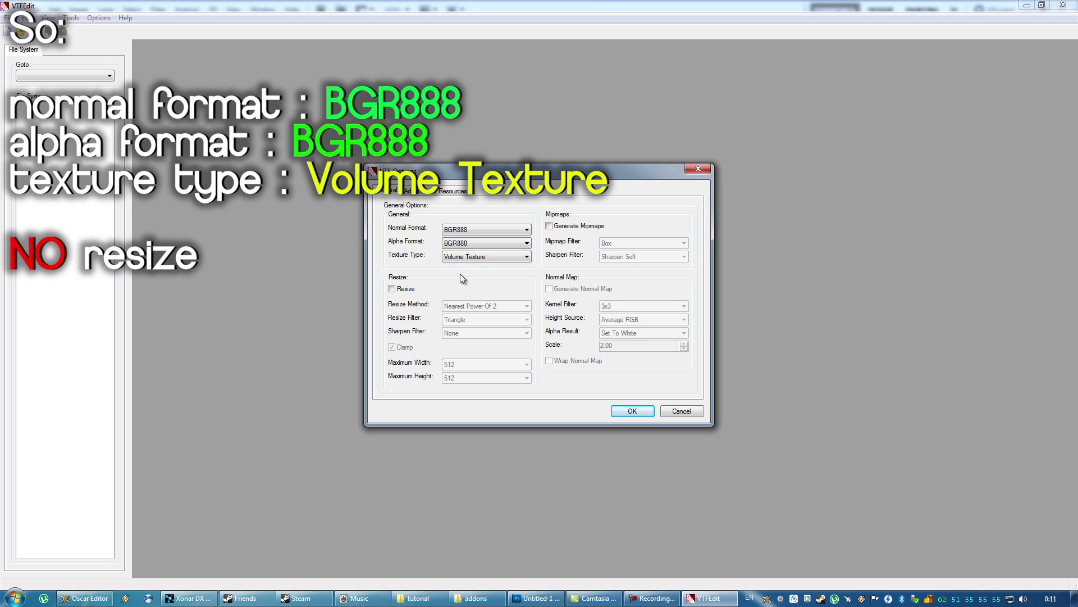
{"action": "left_click", "coordinate": [393, 289]}
{"action": "left_click", "coordinate": [393, 290]}
{"action": "left_click", "coordinate": [393, 290]}
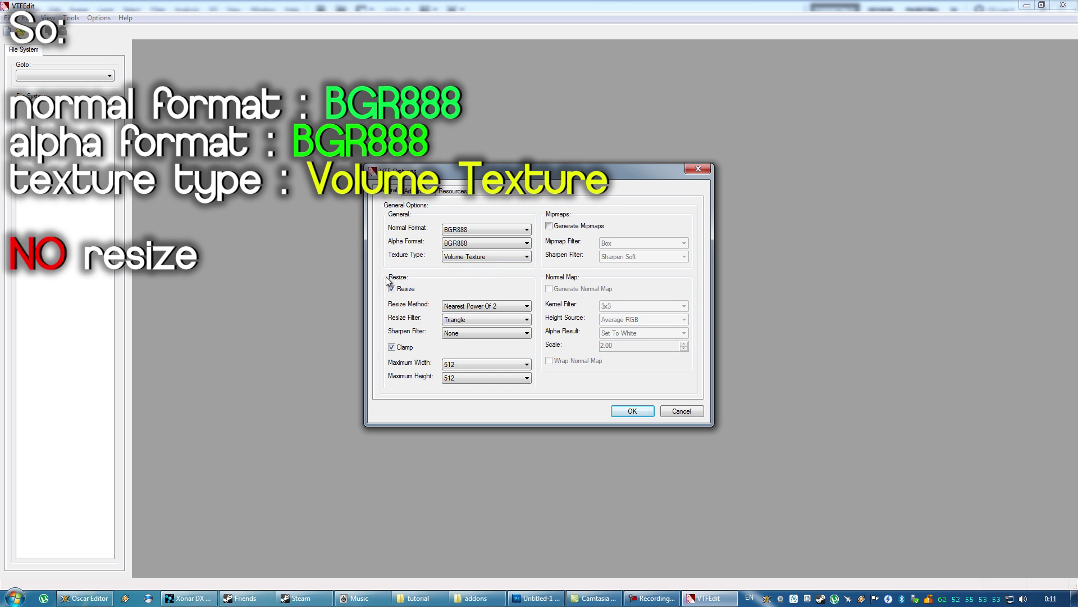
{"action": "key", "text": "space"}
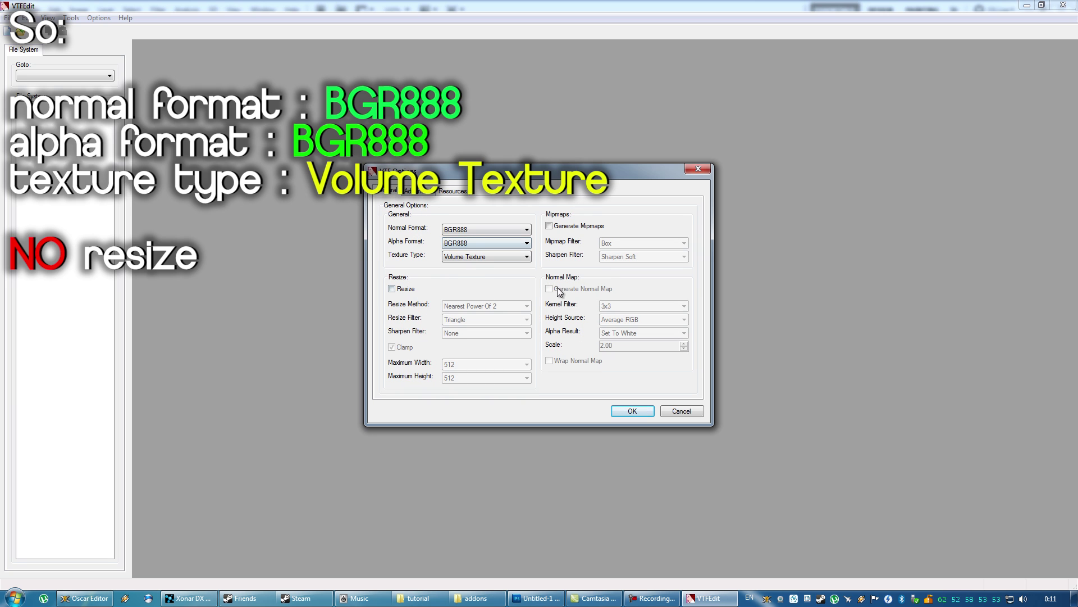
{"action": "left_click", "coordinate": [628, 411]}
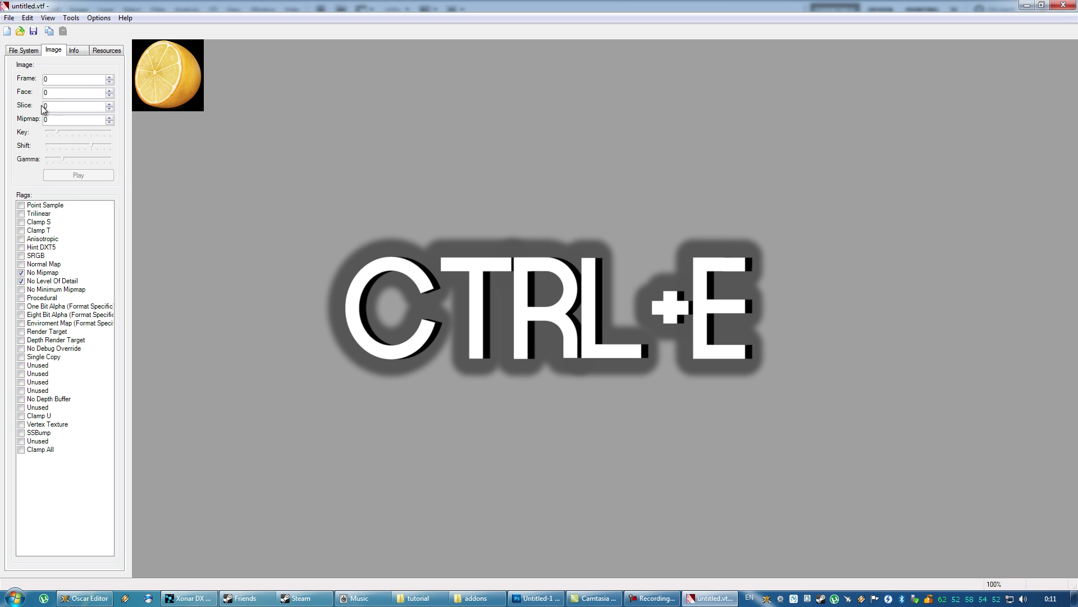
Step: Export the texture as a JPEG over the existing addonimage.jpg, confirming the replacement
{"action": "left_click", "coordinate": [9, 18]}
{"action": "left_click", "coordinate": [30, 97]}
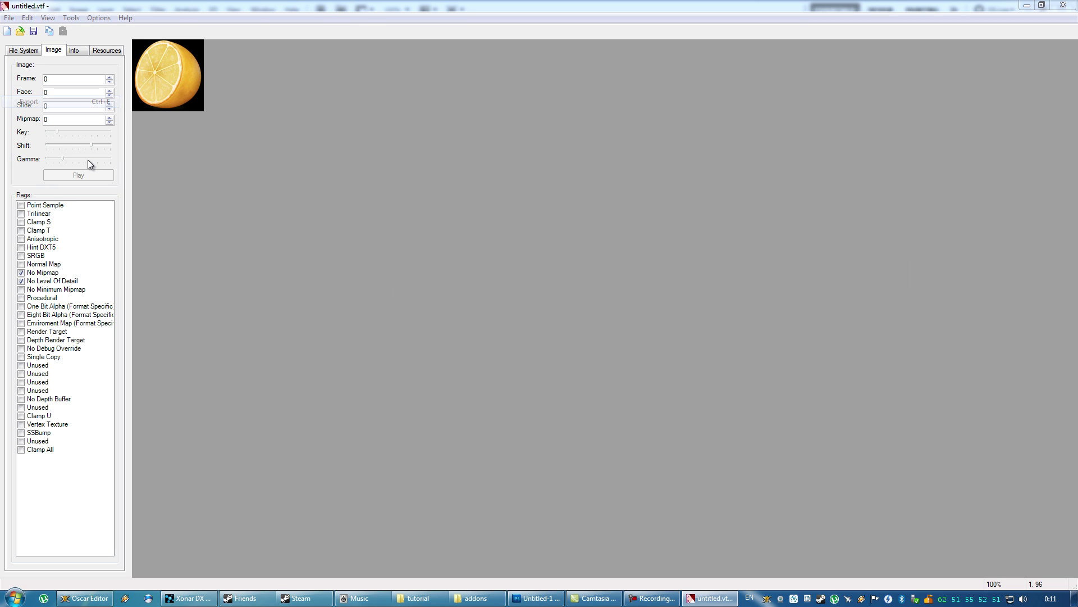
{"action": "left_click", "coordinate": [500, 425]}
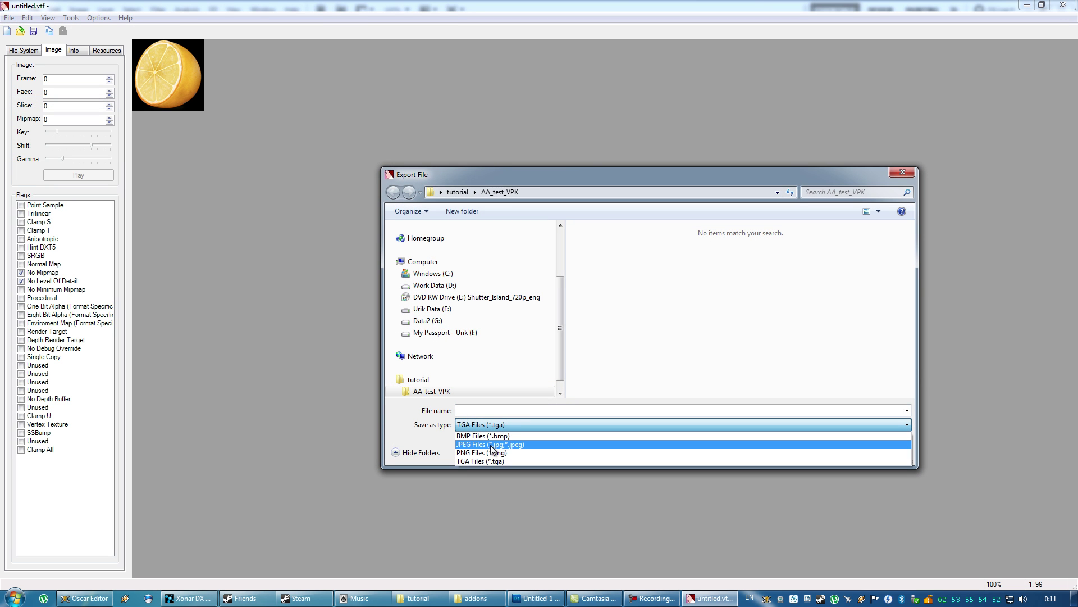
{"action": "left_click", "coordinate": [492, 445]}
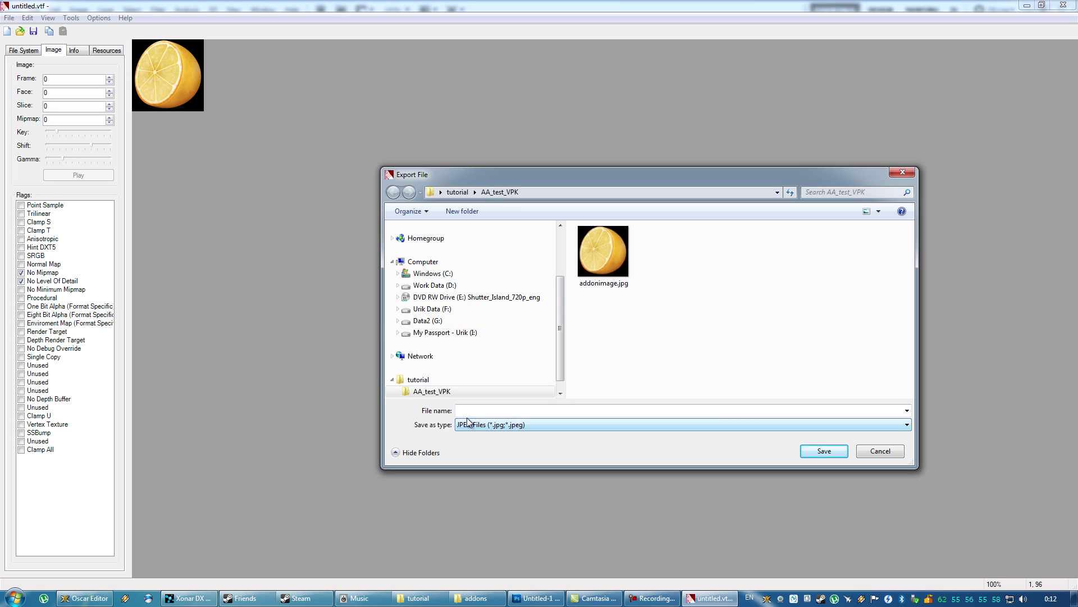
{"action": "left_click", "coordinate": [470, 410]}
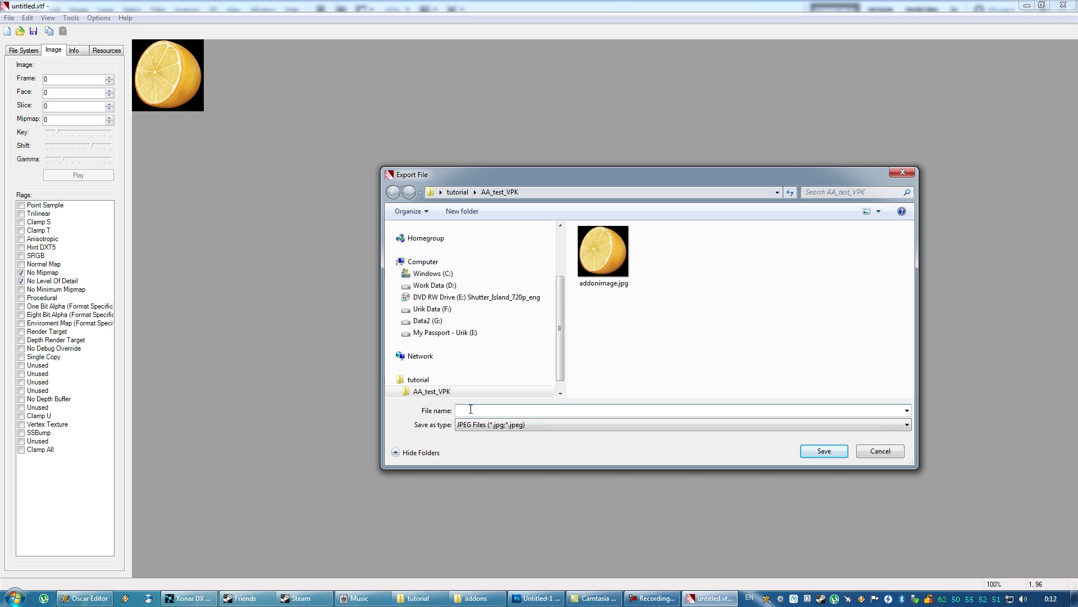
{"action": "double_click", "coordinate": [595, 238]}
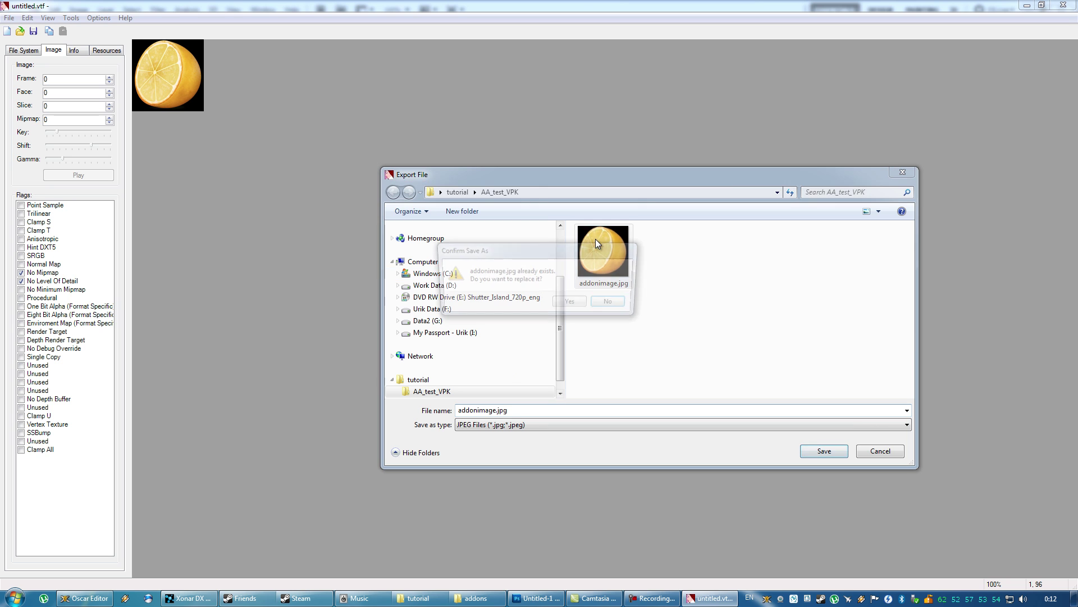
{"action": "key", "text": "Return"}
Step: Close VTFEdit and drag AA_test_VPK onto vpk.exe to create aa_test_vpk.vpk
{"action": "left_click", "coordinate": [1063, 5]}
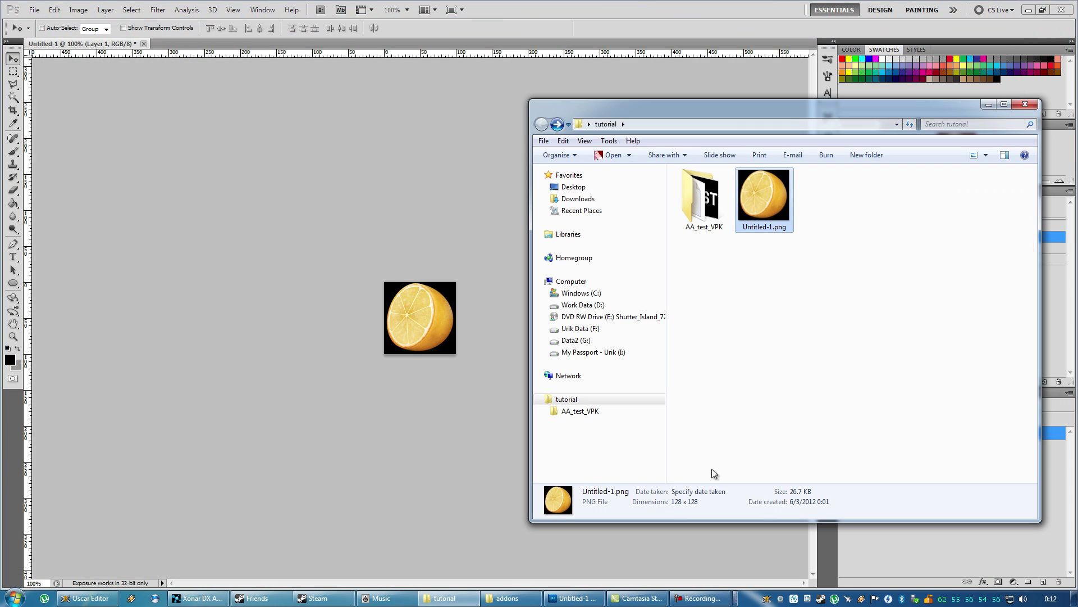
{"action": "left_click", "coordinate": [747, 338]}
{"action": "left_click", "coordinate": [1028, 9]}
{"action": "left_click_drag", "start_coordinate": [702, 200], "coordinate": [801, 319]}
{"action": "left_click", "coordinate": [801, 318]}
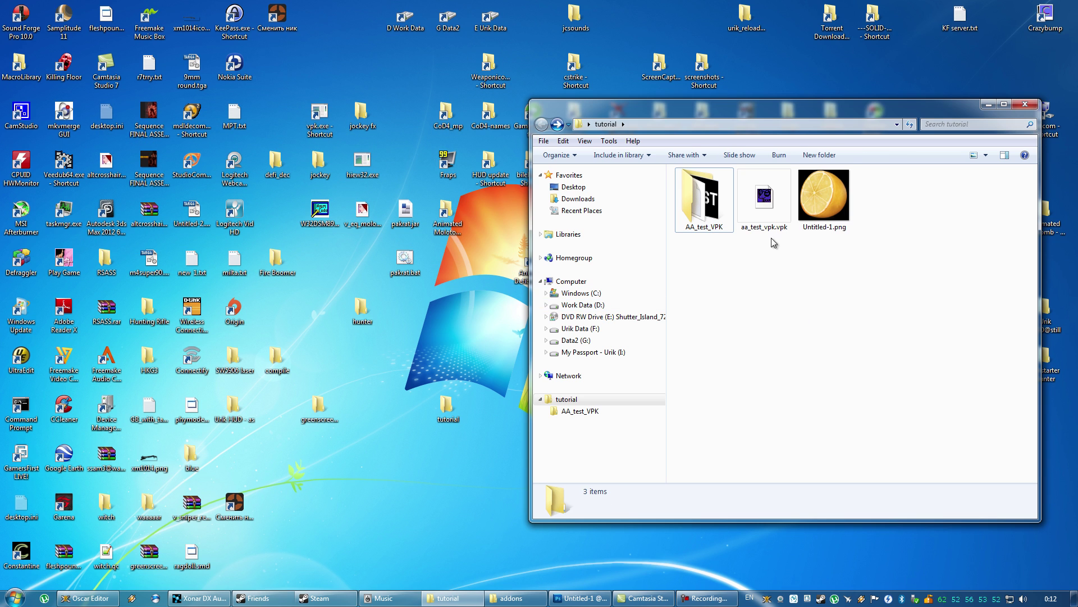
{"action": "left_click", "coordinate": [764, 198]}
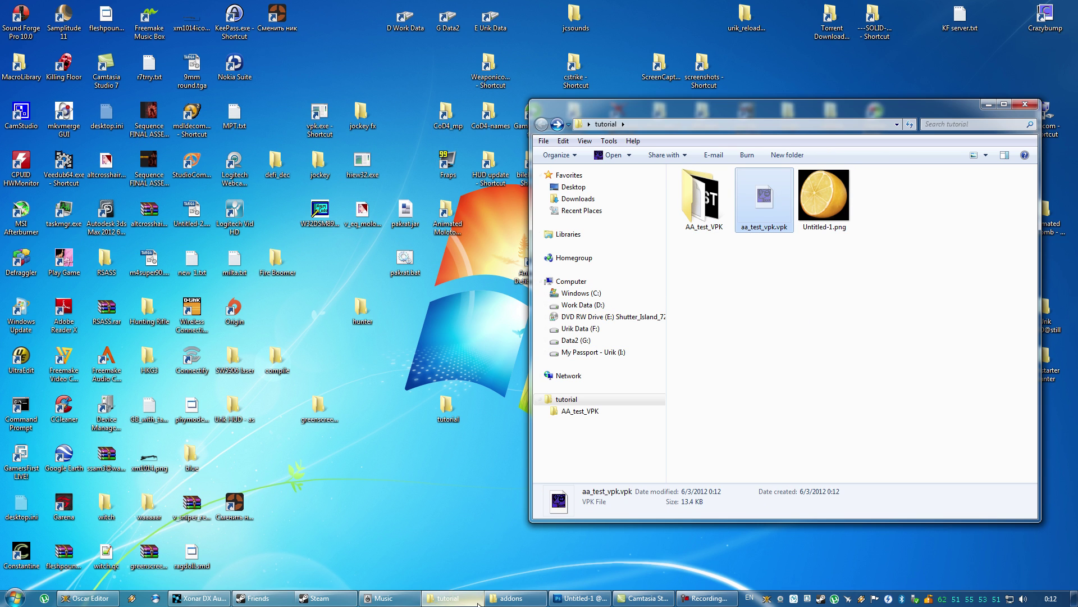
Step: Open left 4 dead 2\left4dead2\addons, then launch Left 4 Dead 2 from Steam's tray menu
{"action": "left_click", "coordinate": [512, 597]}
{"action": "left_click", "coordinate": [512, 598]}
{"action": "left_click", "coordinate": [448, 598]}
{"action": "double_click", "coordinate": [660, 114]}
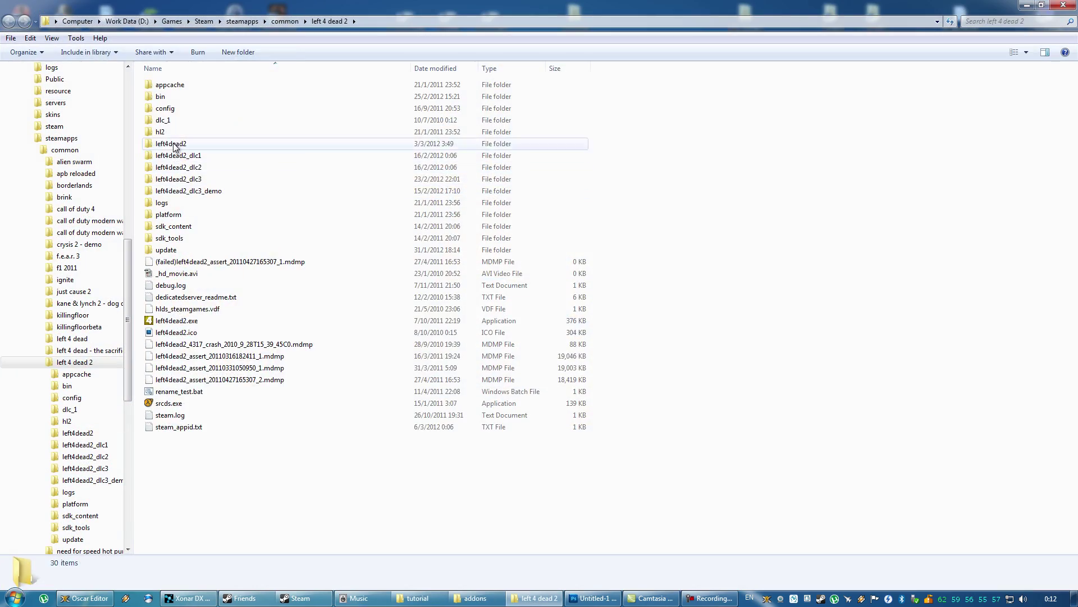
{"action": "double_click", "coordinate": [172, 144]}
{"action": "double_click", "coordinate": [156, 70]}
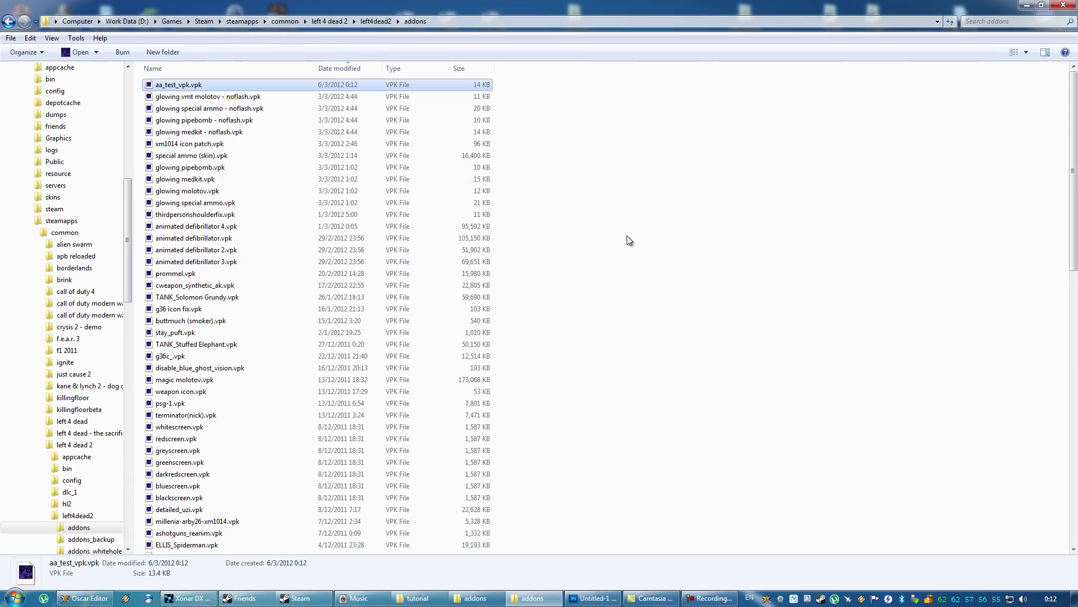
{"action": "right_click", "coordinate": [821, 599]}
{"action": "left_click", "coordinate": [839, 427]}
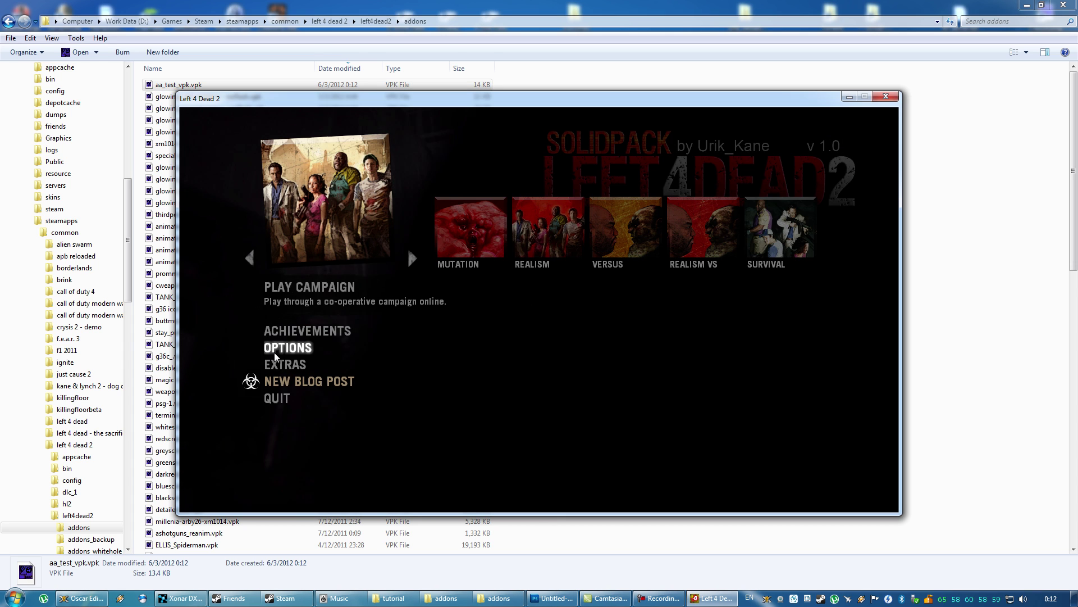
Step: In Extras > Add-ons, find AA_test_VPK with its lemon thumbnail, then return to the main menu
{"action": "left_click", "coordinate": [337, 364]}
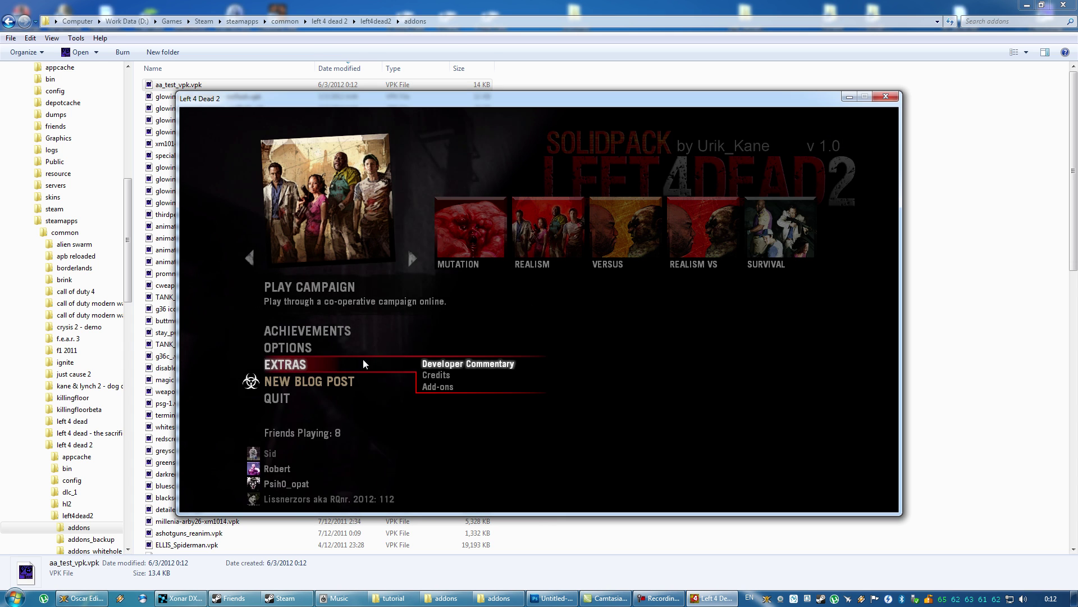
{"action": "left_click", "coordinate": [433, 387]}
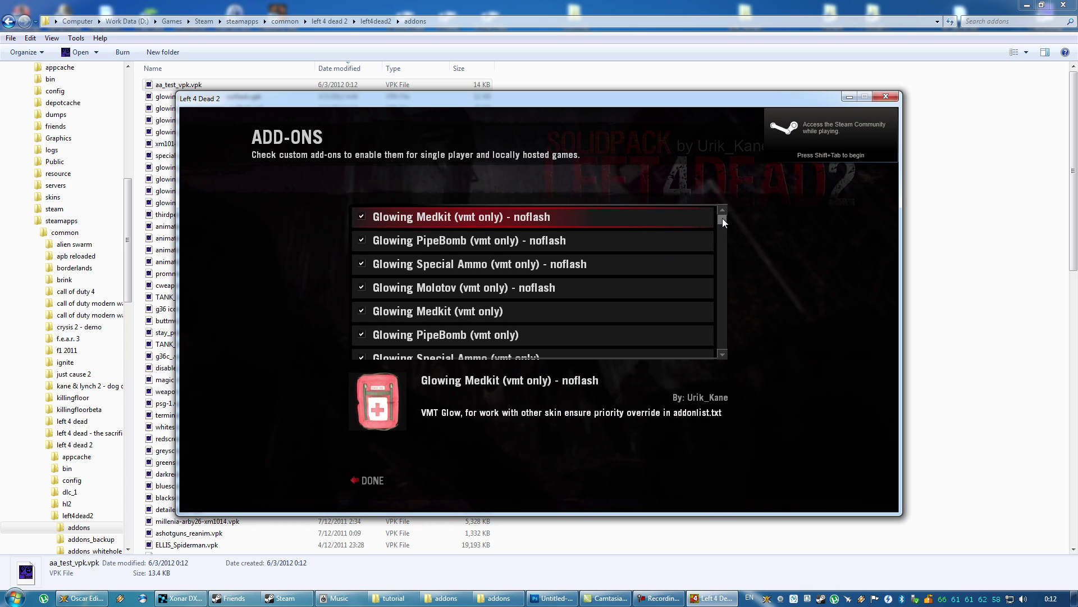
{"action": "left_click_drag", "start_coordinate": [722, 218], "coordinate": [729, 354]}
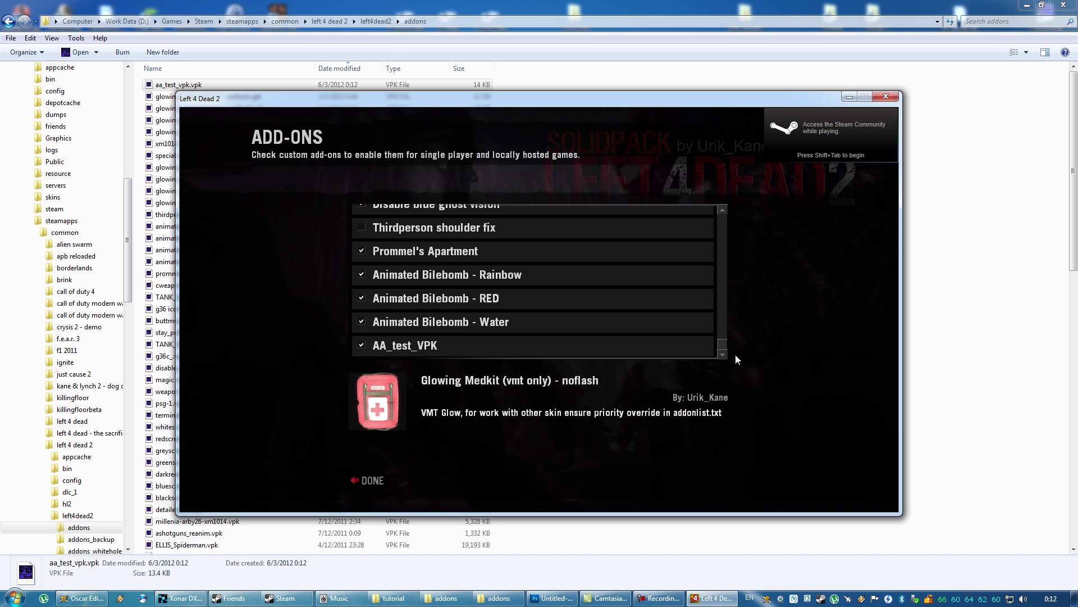
{"action": "left_click", "coordinate": [447, 346]}
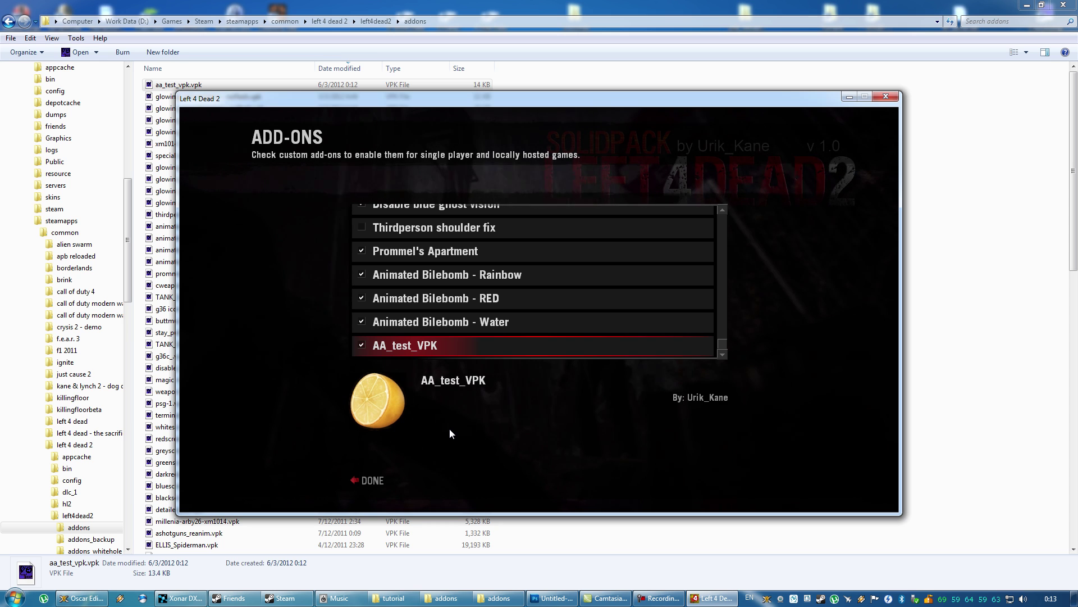
{"action": "mouse_move", "coordinate": [721, 341]}
{"action": "left_mouse_down"}
{"action": "mouse_move", "coordinate": [725, 244]}
{"action": "mouse_move", "coordinate": [728, 344]}
{"action": "left_mouse_up"}
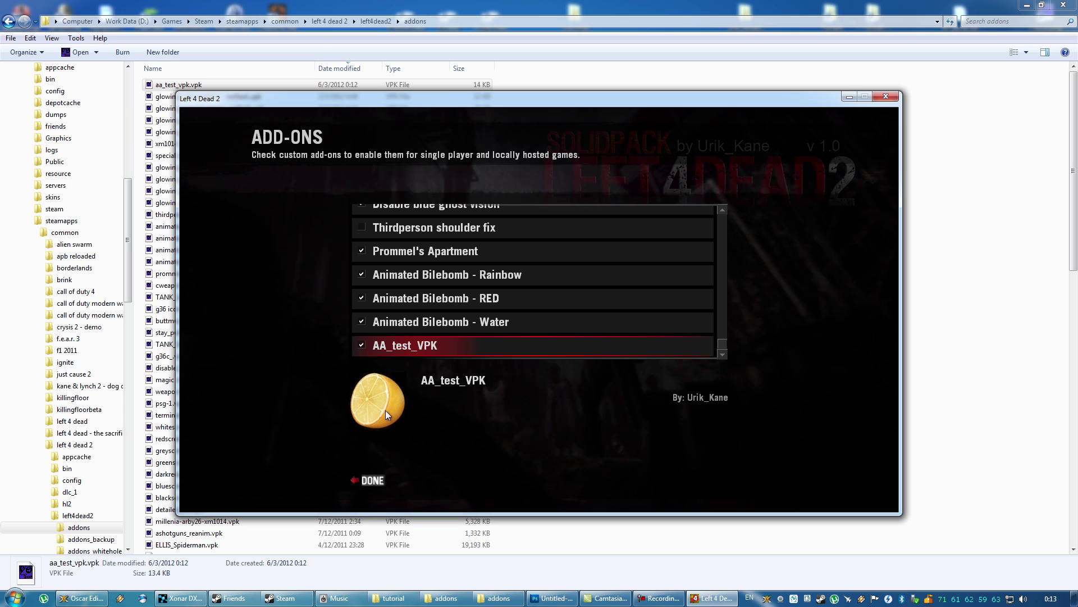
{"action": "left_click", "coordinate": [373, 480]}
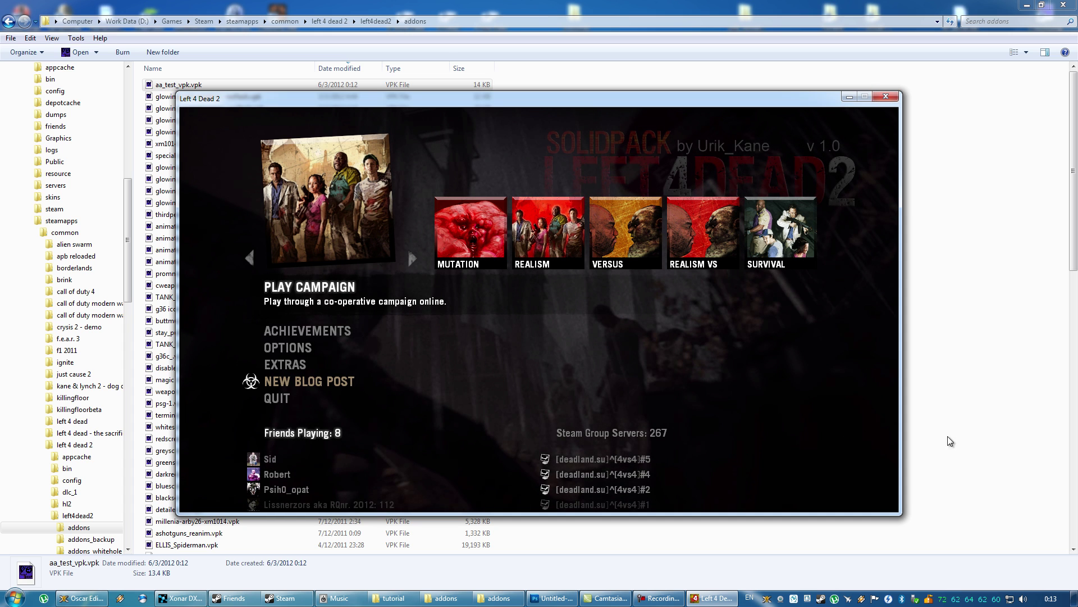
Step: Quit the game and step back up to left4dead2 in the other Explorer window
{"action": "key", "text": "alt+F4"}
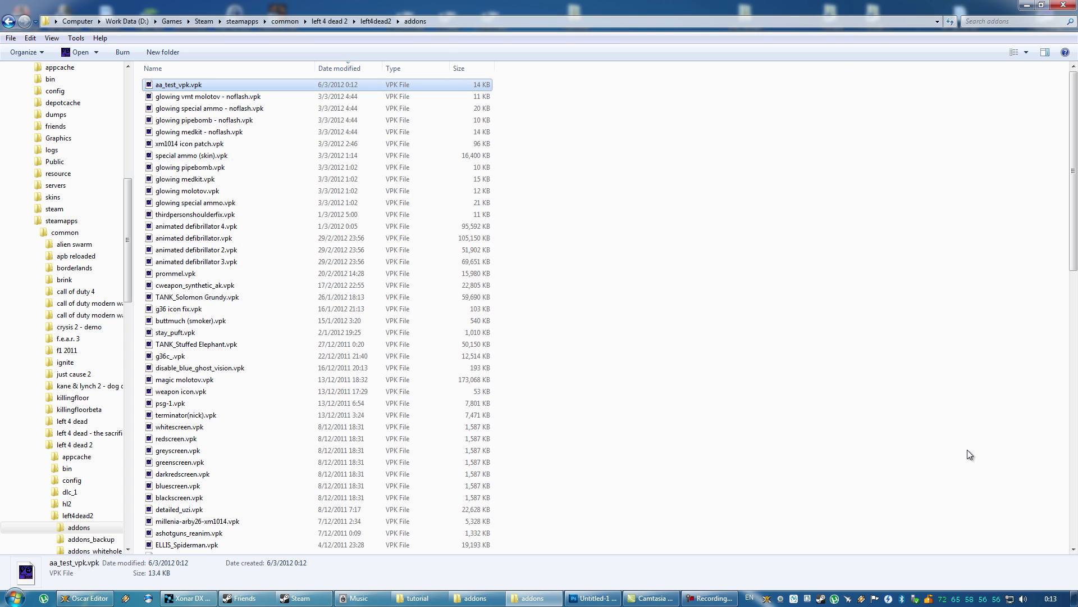
{"action": "left_click", "coordinate": [967, 450]}
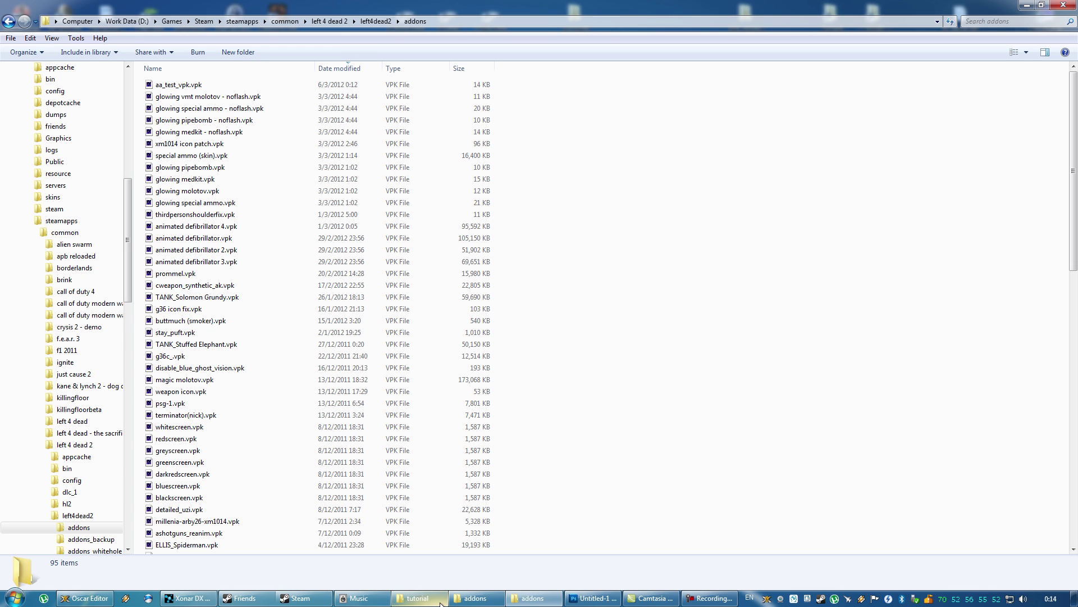
{"action": "left_click", "coordinate": [483, 603]}
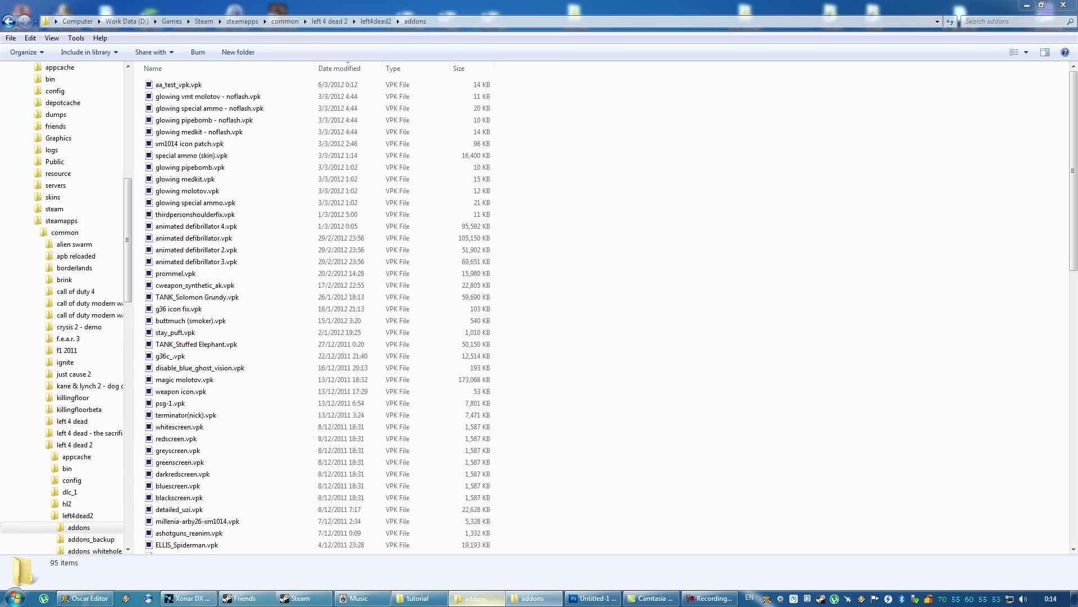
{"action": "key", "text": "BackSpace"}
{"action": "key", "text": "BackSpace"}
{"action": "key", "text": "BackSpace"}
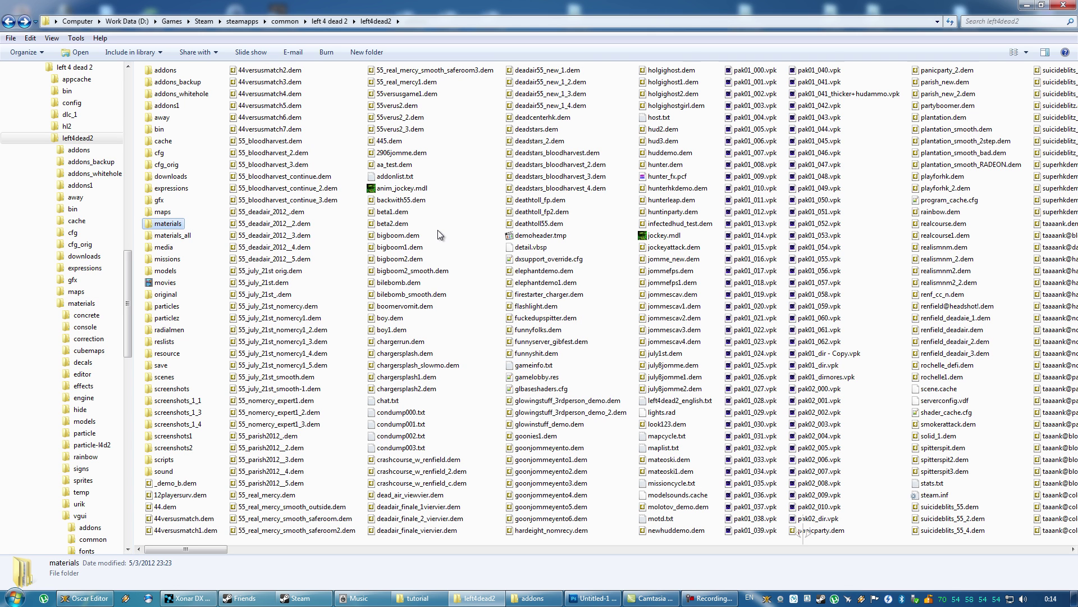
{"action": "left_click", "coordinate": [463, 225]}
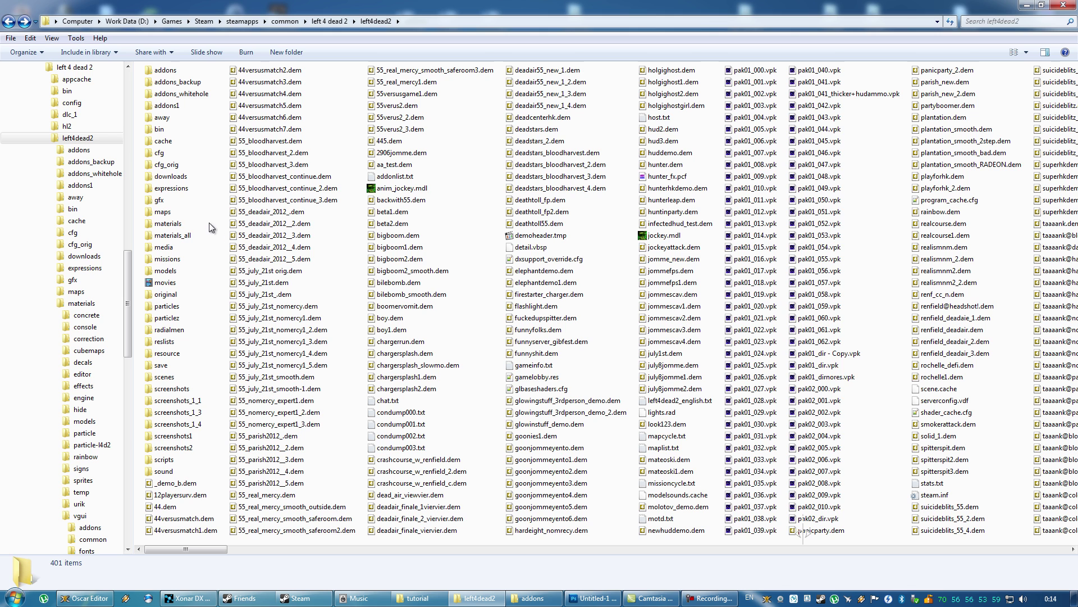
Step: From the left 4 dead 2 folder, go into left4dead2\materials and select vgui
{"action": "left_click", "coordinate": [337, 21]}
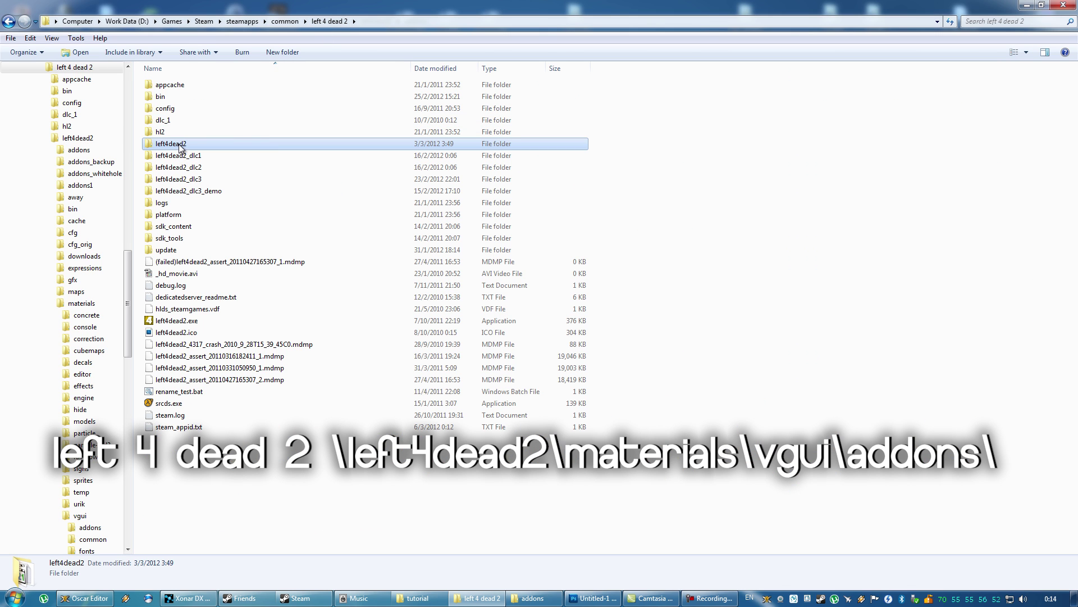
{"action": "double_click", "coordinate": [179, 144]}
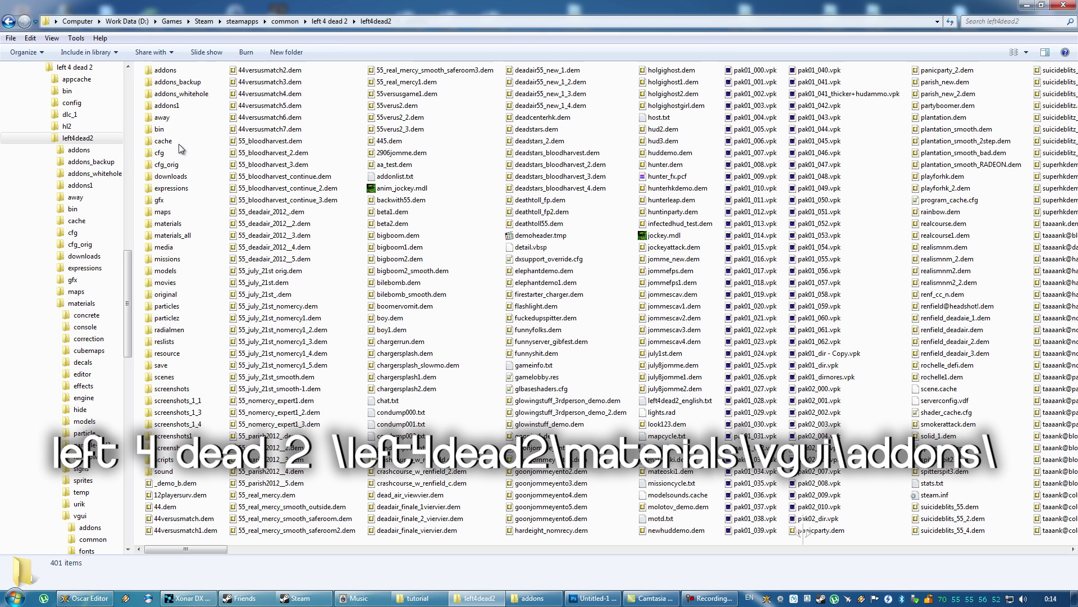
{"action": "double_click", "coordinate": [166, 224]}
{"action": "left_click", "coordinate": [163, 287]}
Step: Open vgui\addons\aa_test_vpk.vpk
{"action": "double_click", "coordinate": [163, 286]}
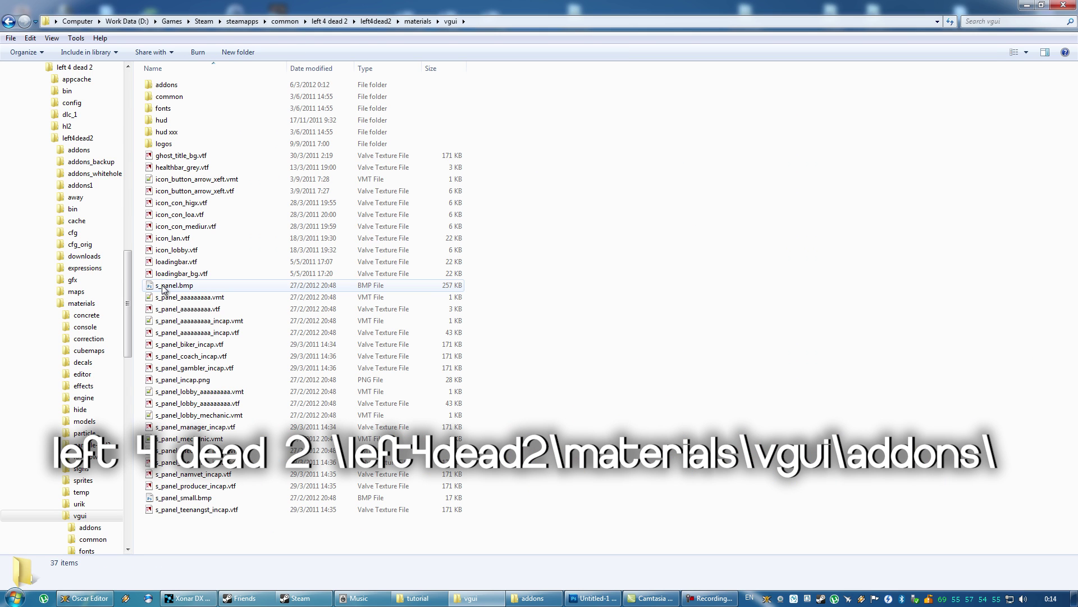
{"action": "double_click", "coordinate": [167, 85]}
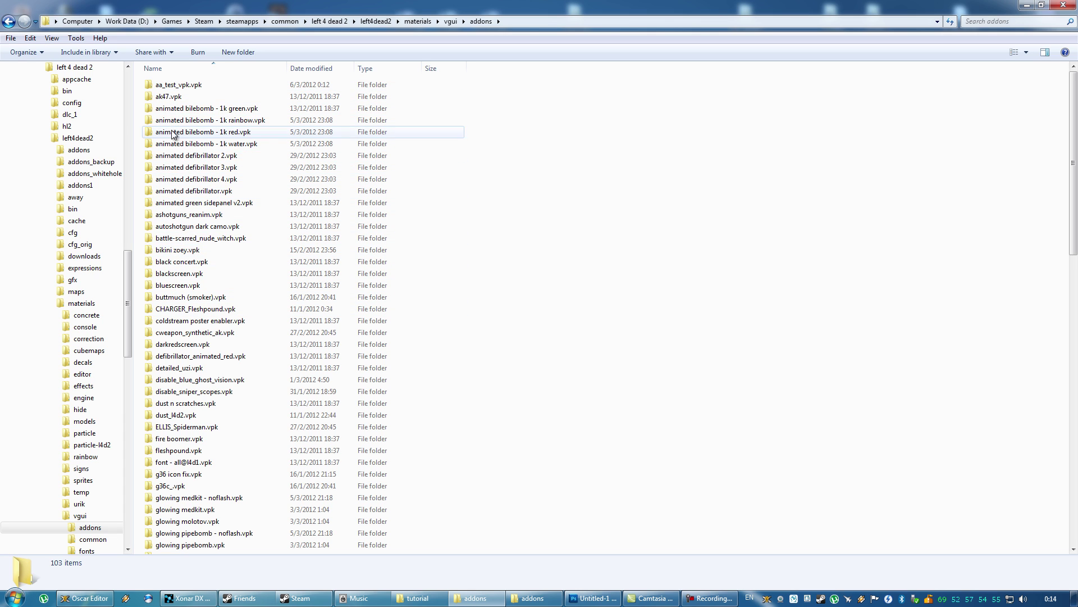
{"action": "double_click", "coordinate": [174, 84]}
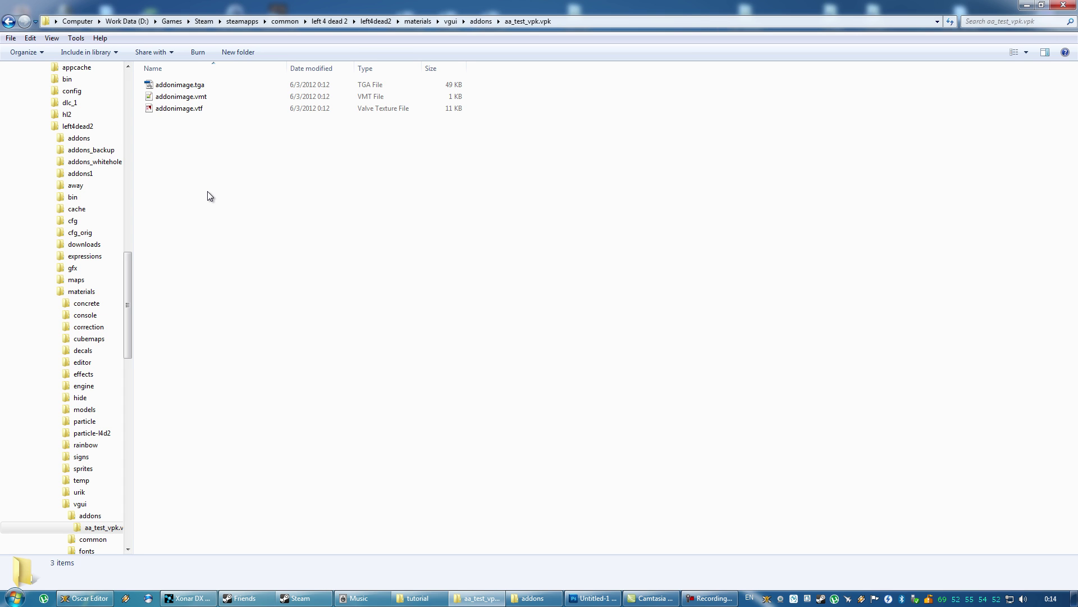
Step: Back in addons, cancel deleting all 103 folders, then reopen aa_test_vpk.vpk to see its addonimage files
{"action": "key", "text": "BackSpace"}
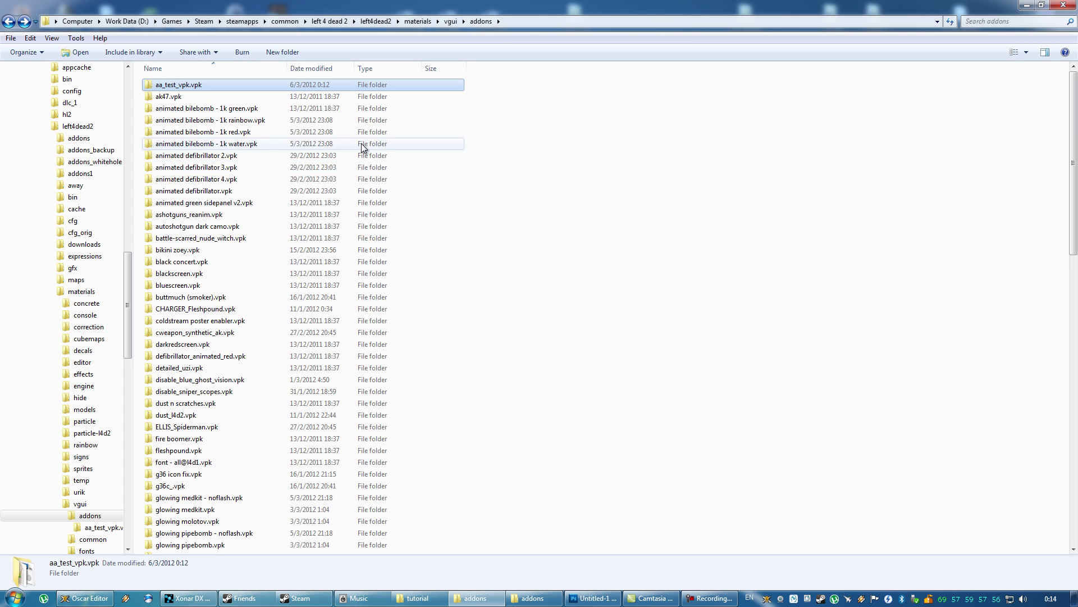
{"action": "key", "text": "ctrl+a"}
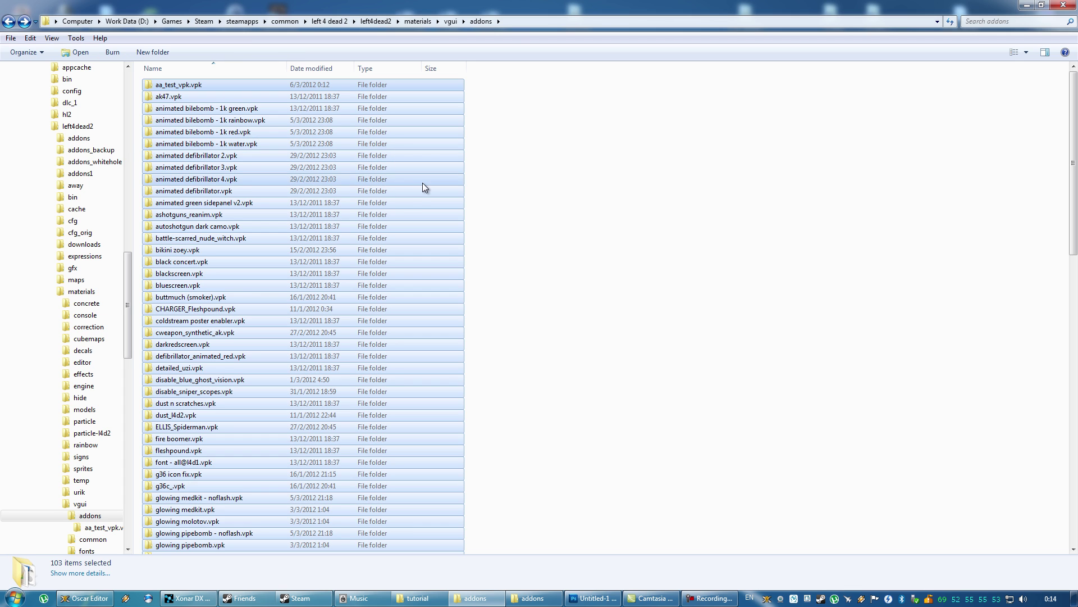
{"action": "key", "text": "Delete"}
{"action": "left_click", "coordinate": [624, 310]}
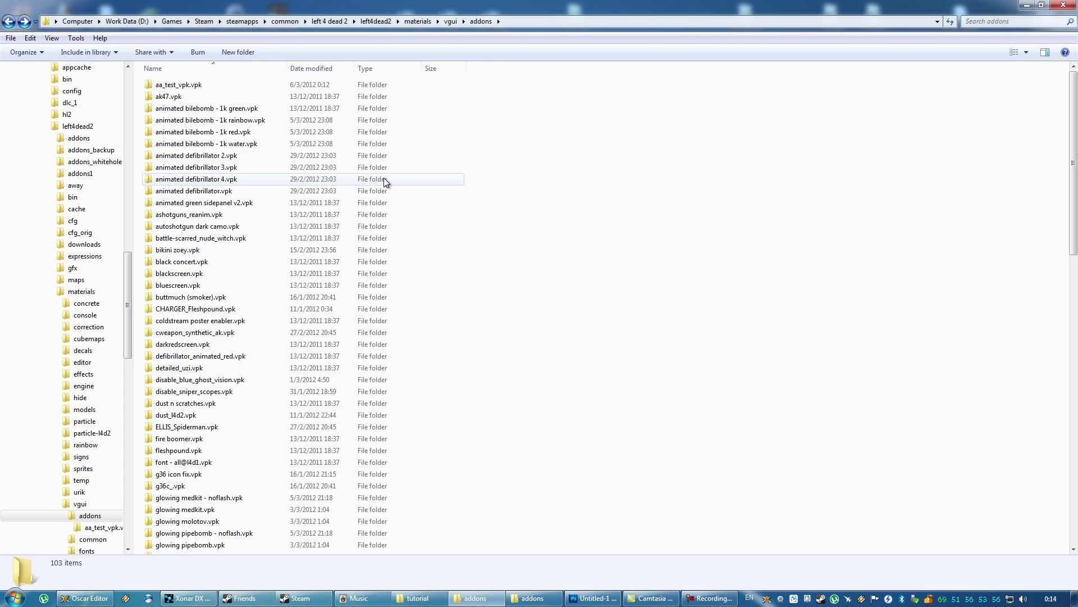
{"action": "double_click", "coordinate": [184, 89]}
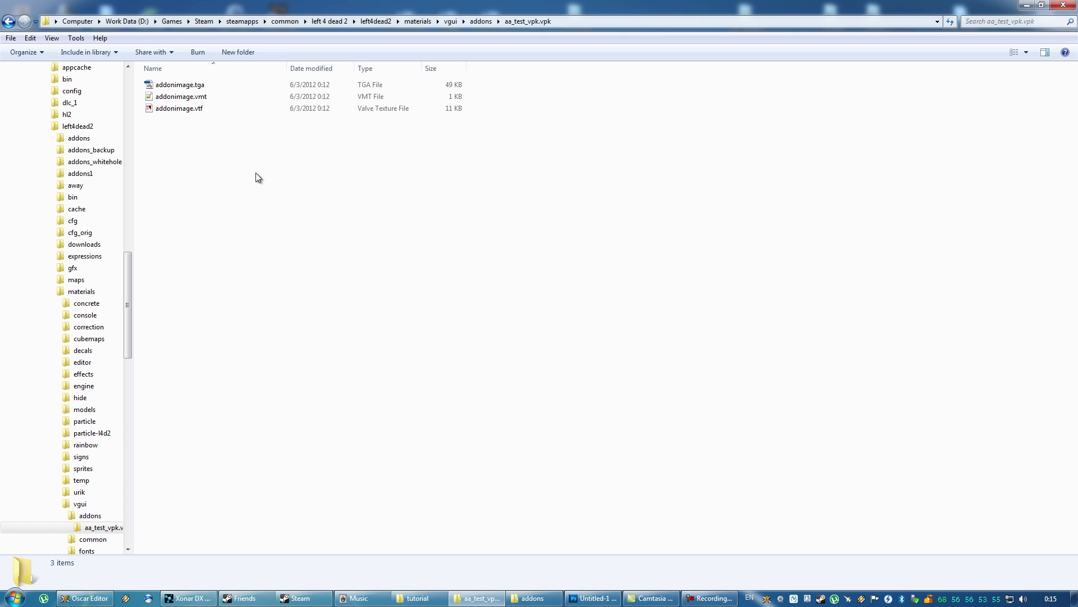
{"action": "left_click", "coordinate": [194, 86]}
{"action": "left_click", "coordinate": [203, 165]}
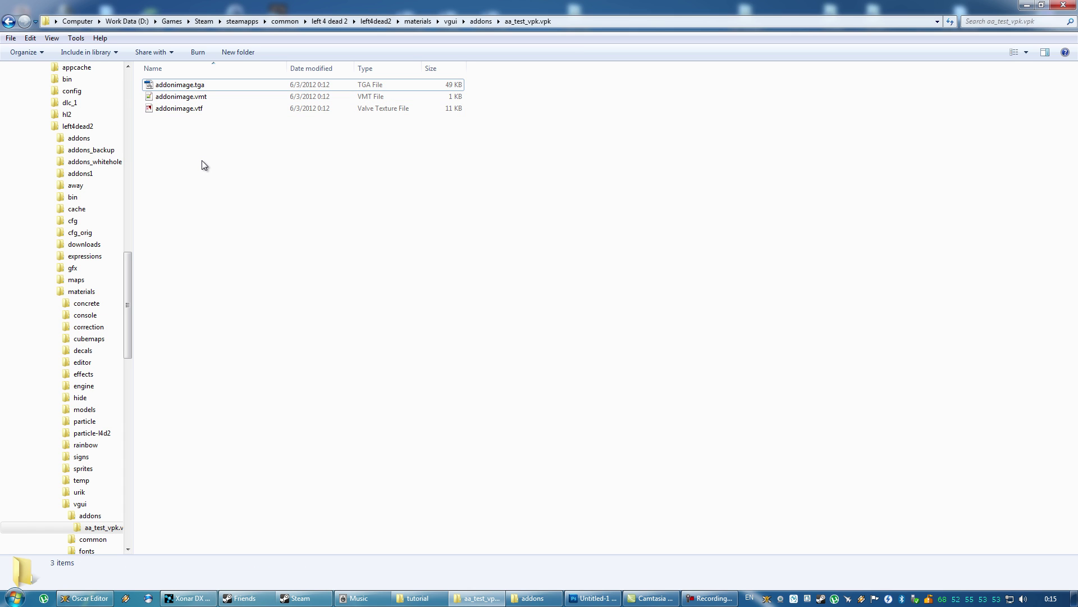
Step: Open addonimage.vtf and enable the No Level Of Detail and No Mipmap flags
{"action": "double_click", "coordinate": [180, 110]}
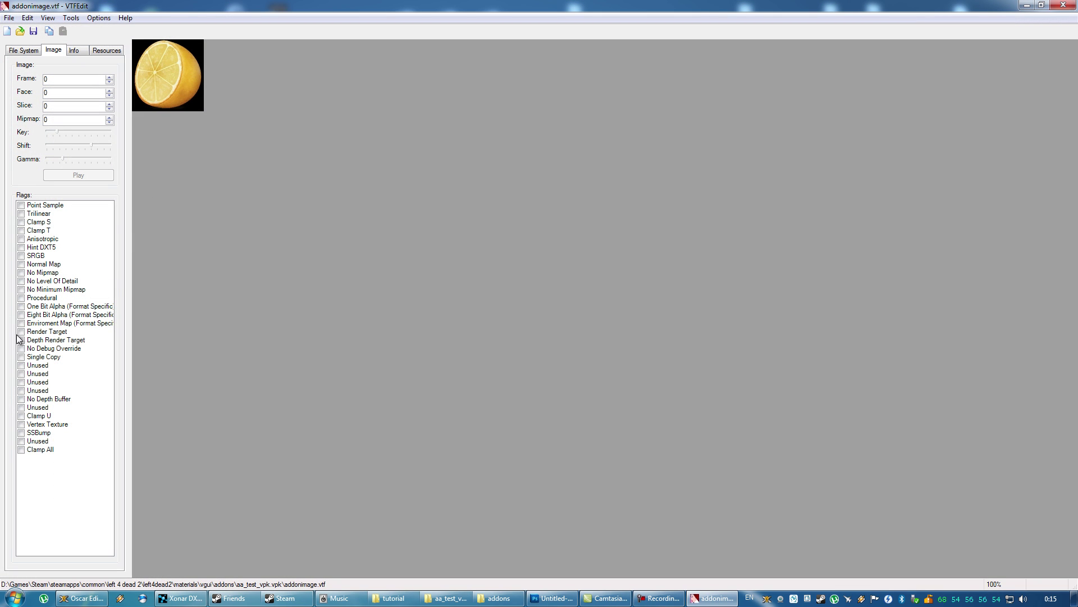
{"action": "left_click", "coordinate": [22, 272]}
{"action": "left_click", "coordinate": [22, 280]}
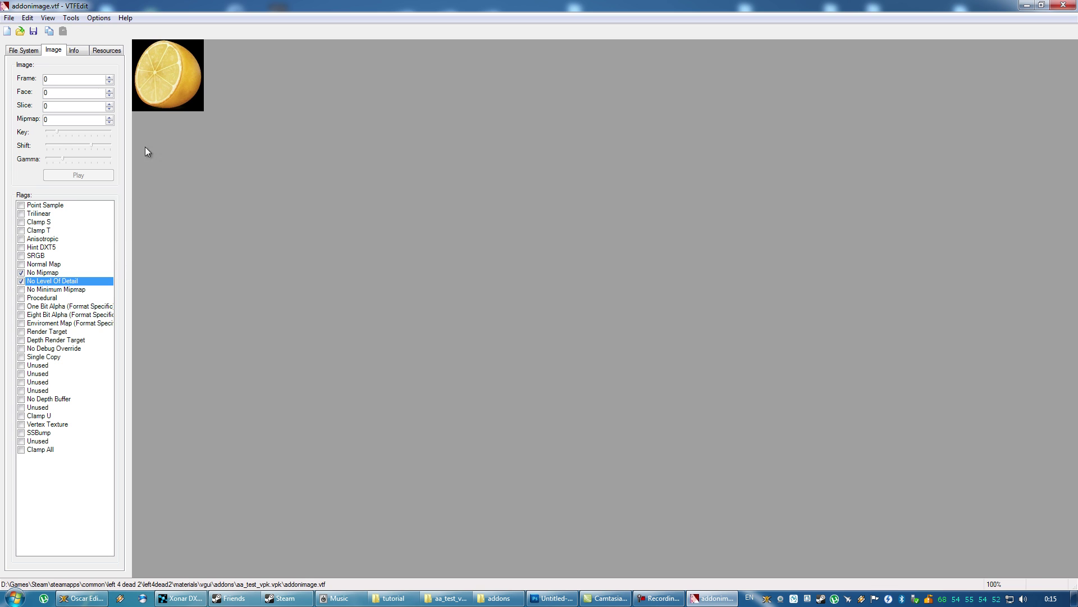
Step: Zoom the lemon preview to 200% and back to normal size, then close VTFEdit
{"action": "right_click", "coordinate": [165, 75]}
{"action": "left_click", "coordinate": [191, 82]}
{"action": "right_click", "coordinate": [192, 110]}
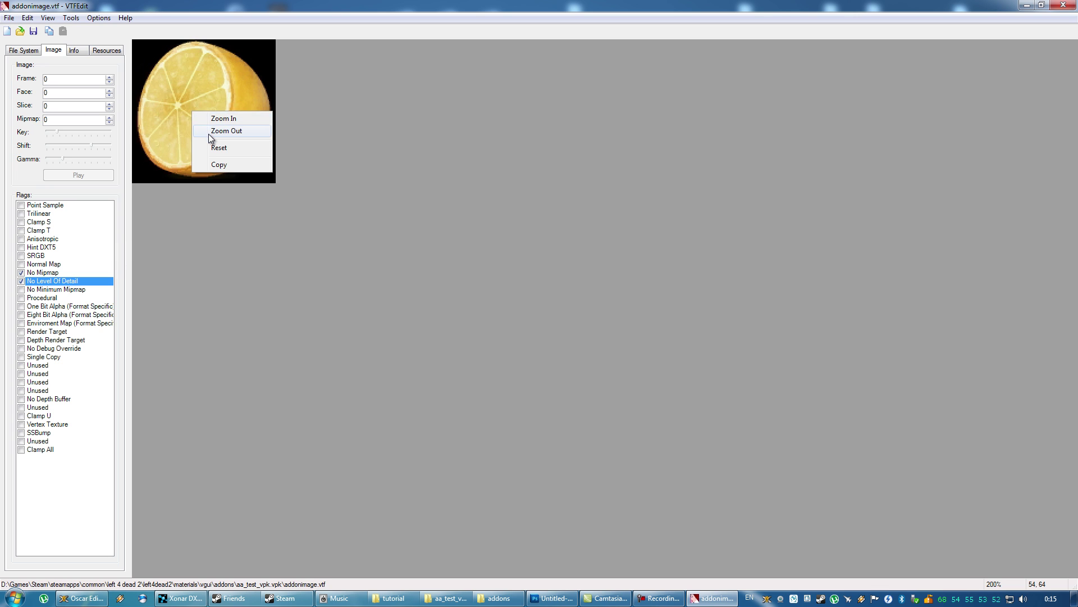
{"action": "left_click", "coordinate": [209, 132]}
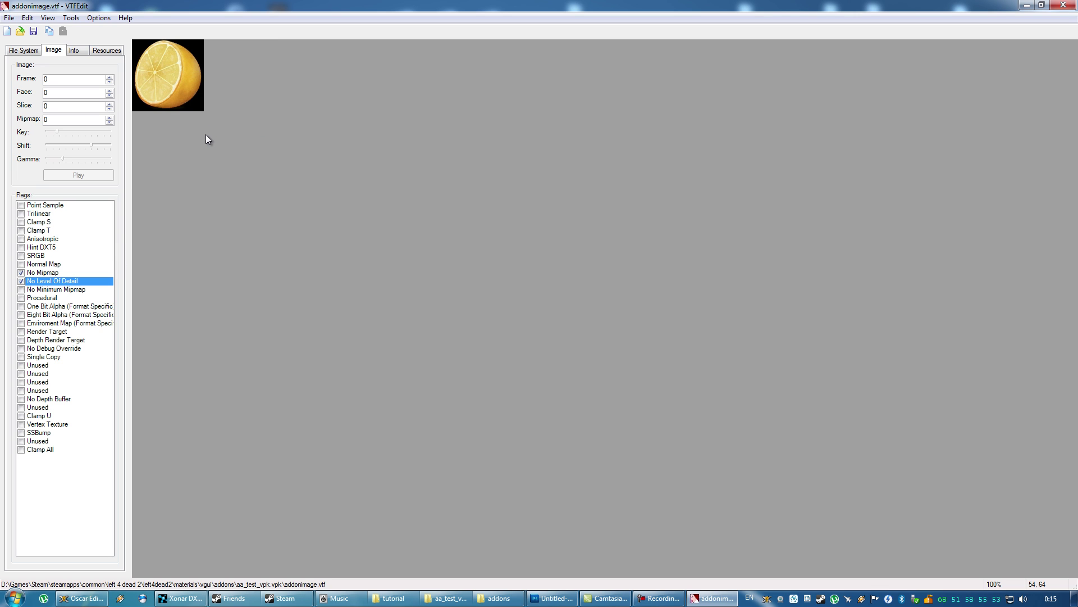
{"action": "left_click", "coordinate": [1072, 4]}
Step: Open addonimage.vmt, highlight the $nolod 1 line on line 9, then close Notepad++
{"action": "double_click", "coordinate": [211, 96]}
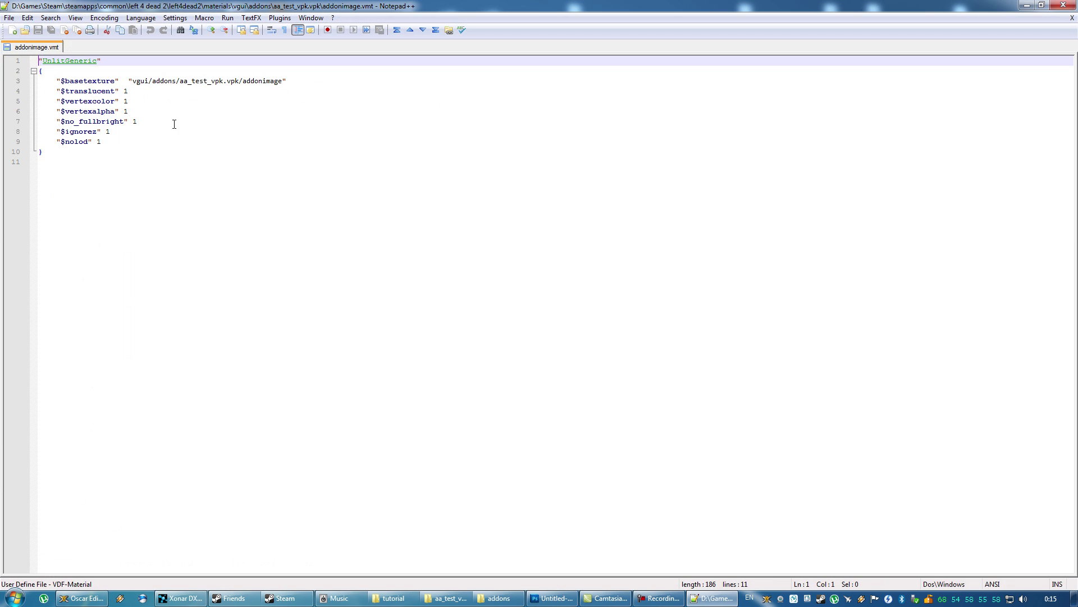
{"action": "left_click_drag", "start_coordinate": [107, 142], "coordinate": [60, 143]}
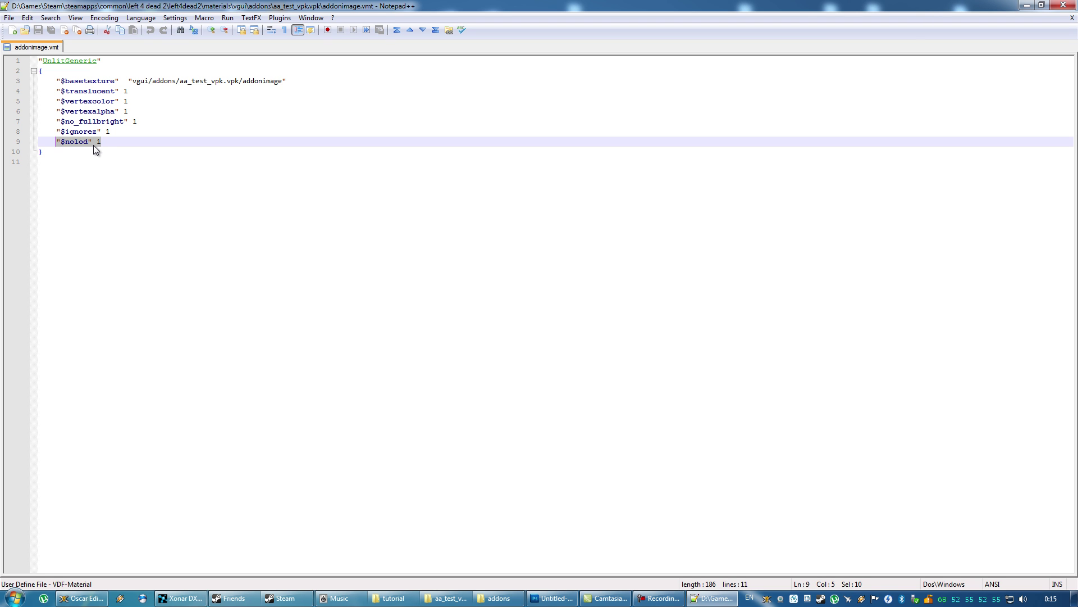
{"action": "left_click", "coordinate": [1063, 5]}
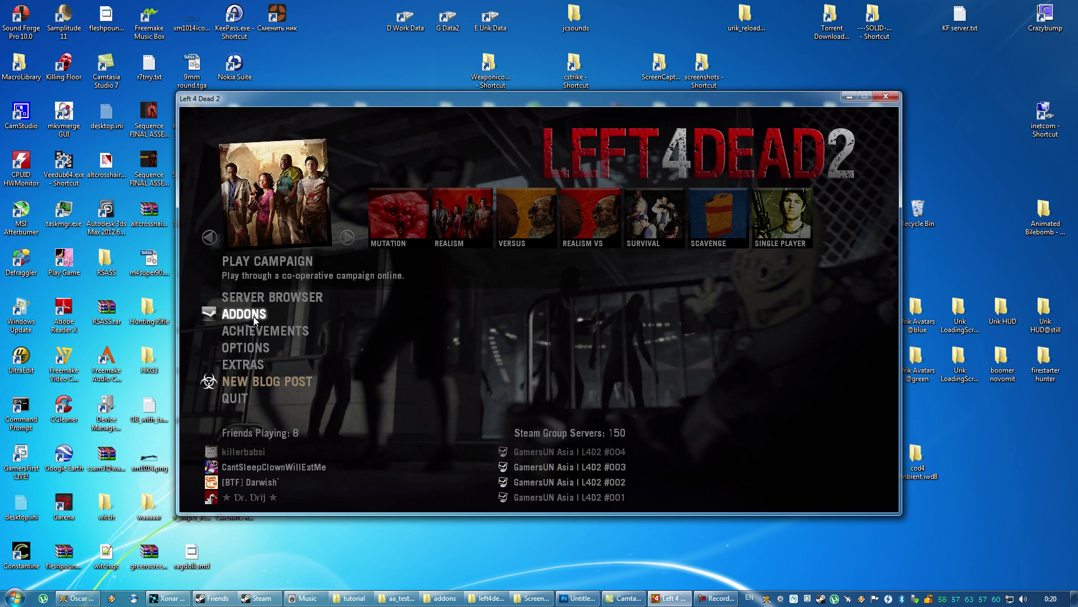
Step: Browse the Add-ons list entries, close it, and quit Left 4 Dead 2 with confirmation
{"action": "left_click", "coordinate": [252, 316]}
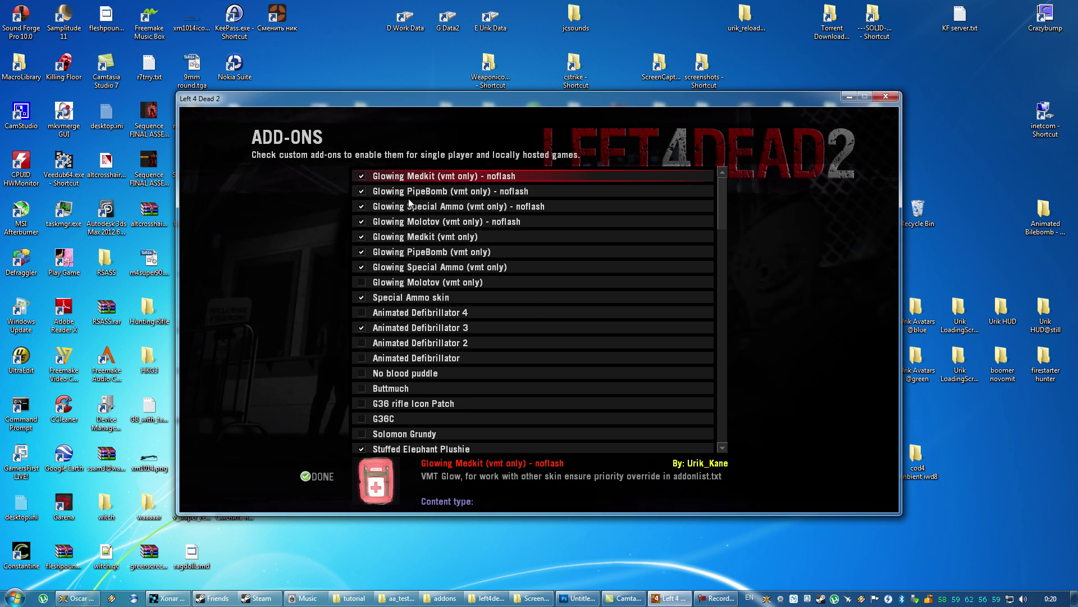
{"action": "key", "text": "Down"}
{"action": "key", "text": "Down"}
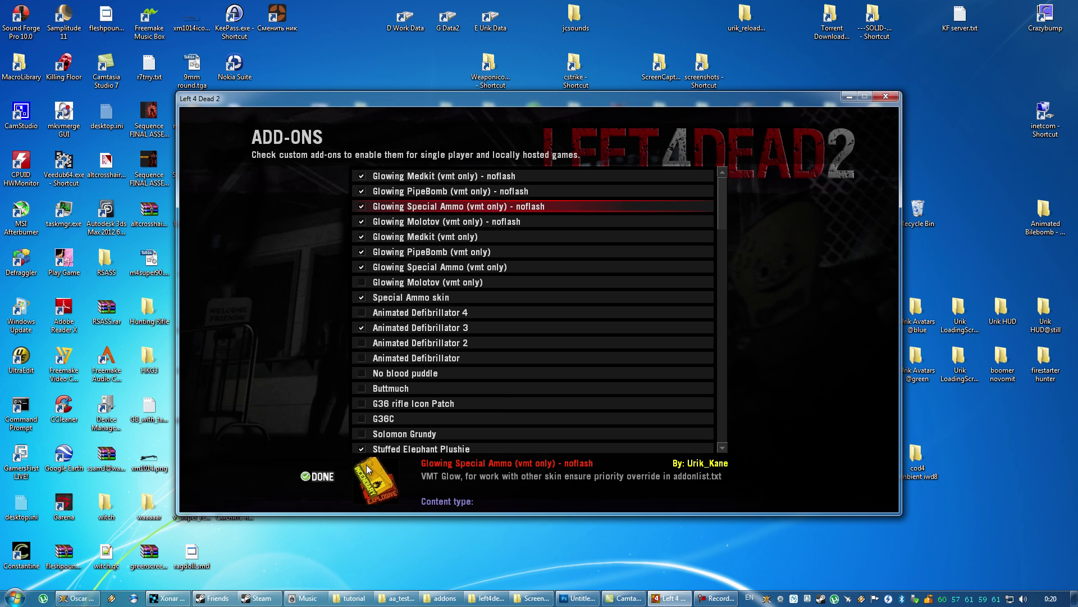
{"action": "left_click", "coordinate": [316, 475]}
{"action": "left_click", "coordinate": [215, 400]}
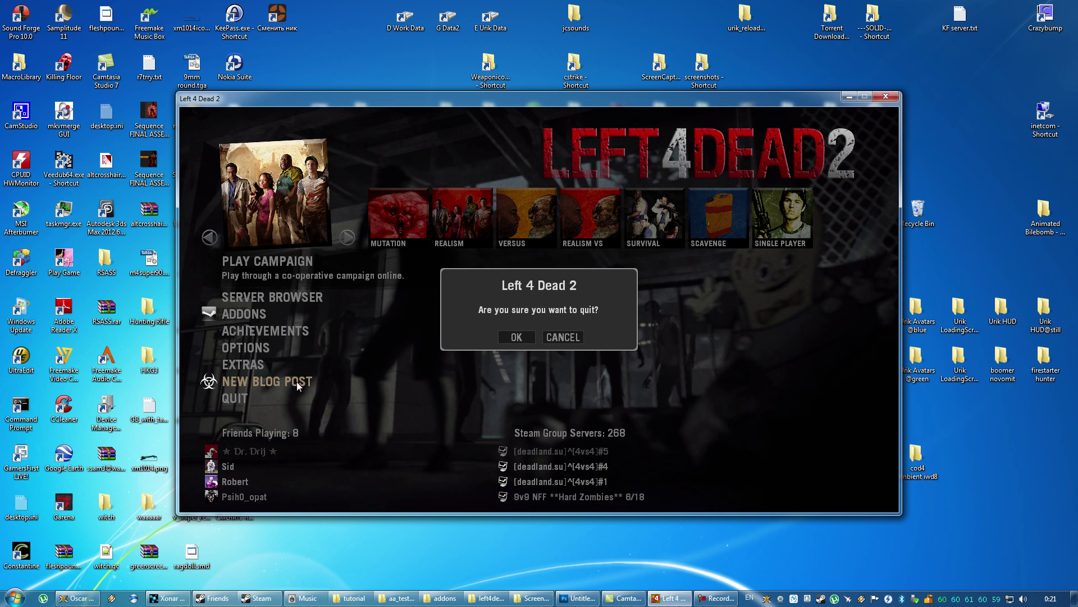
{"action": "left_click", "coordinate": [511, 337]}
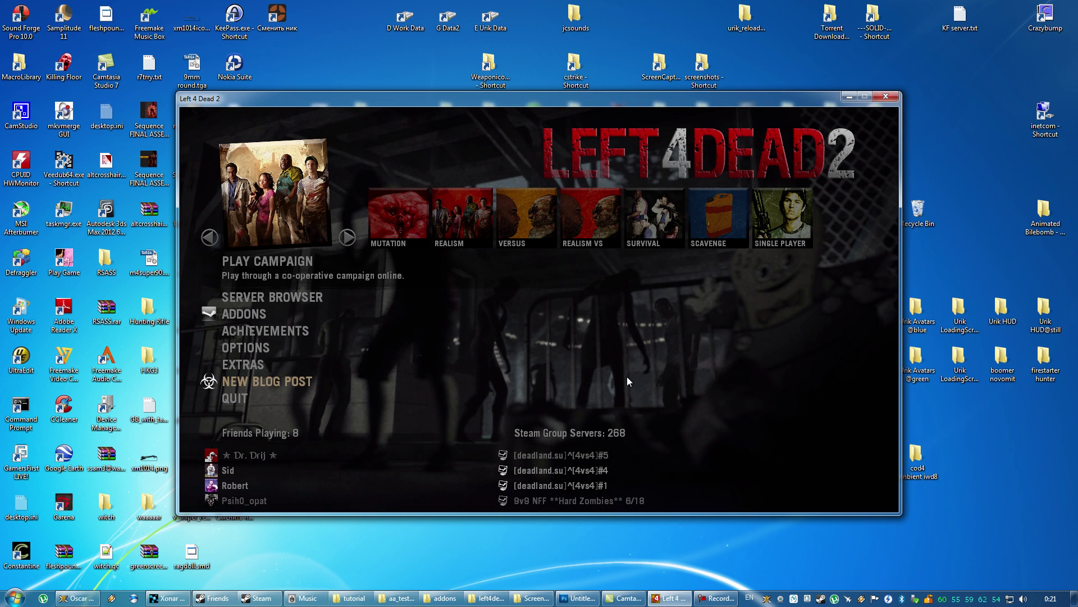